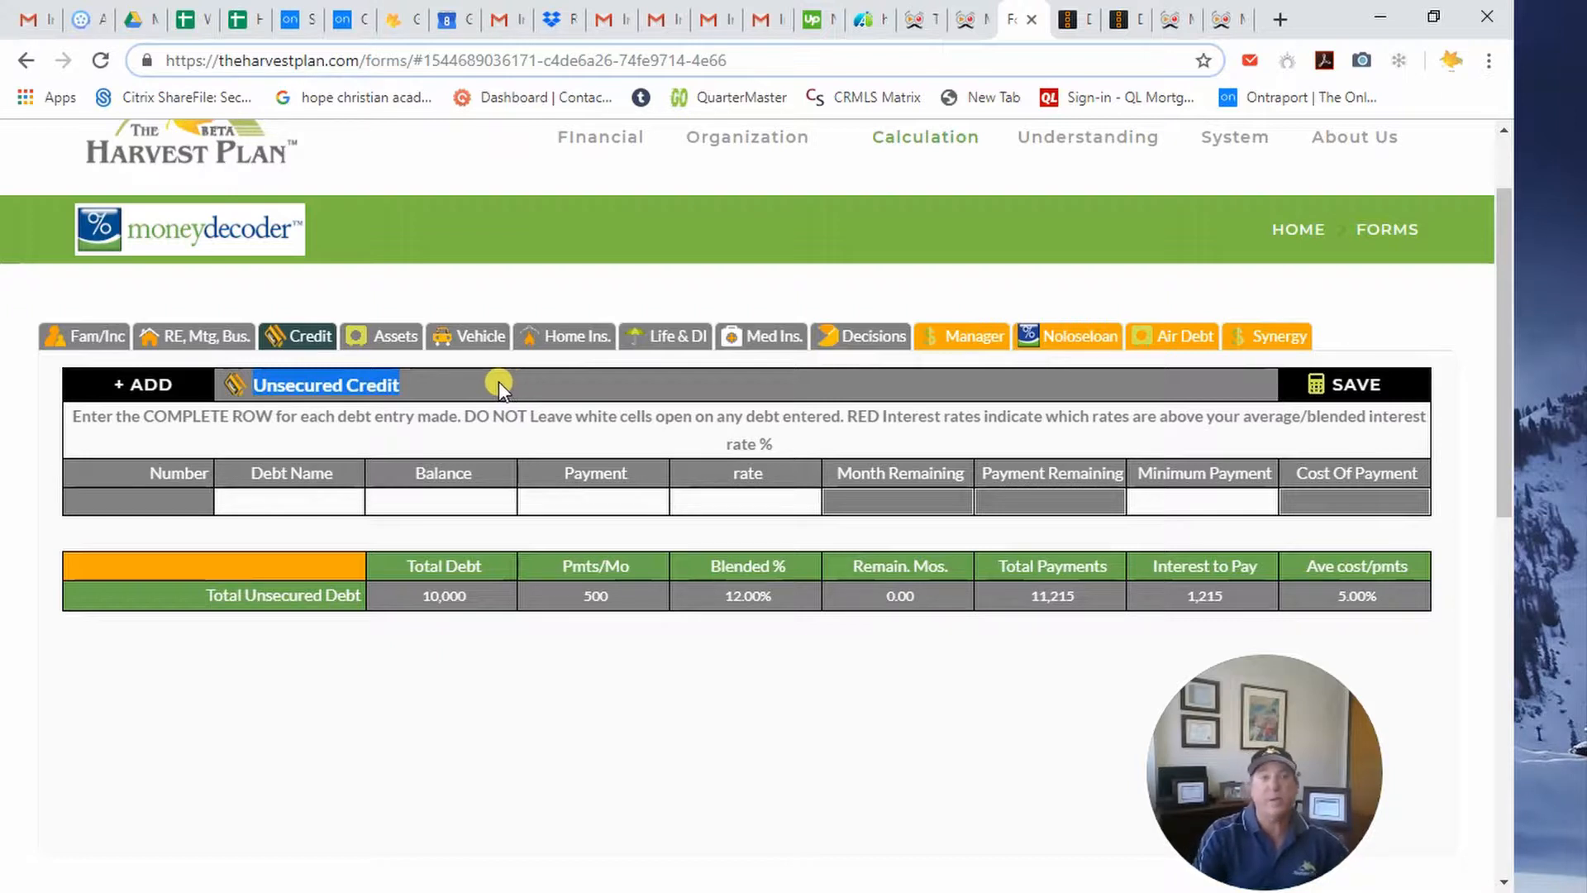
# Step: Fill in the first unsecured debt row as Visa with balance 10000, payment 500, rate 12 and minimum payment 120
pyautogui.click(296, 497)
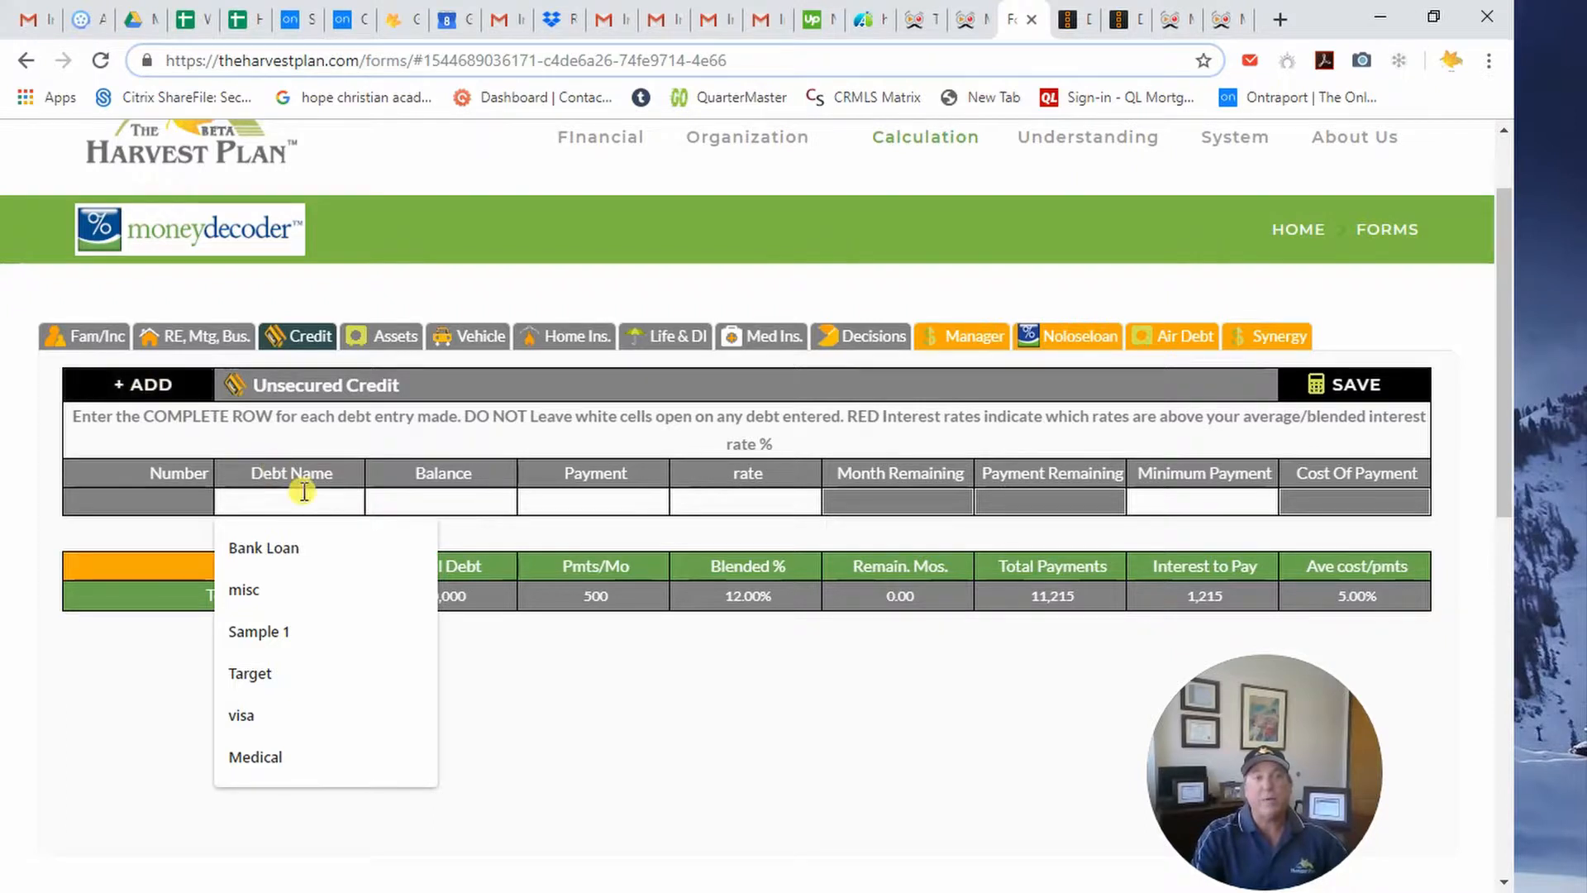
pyautogui.write('Vis')
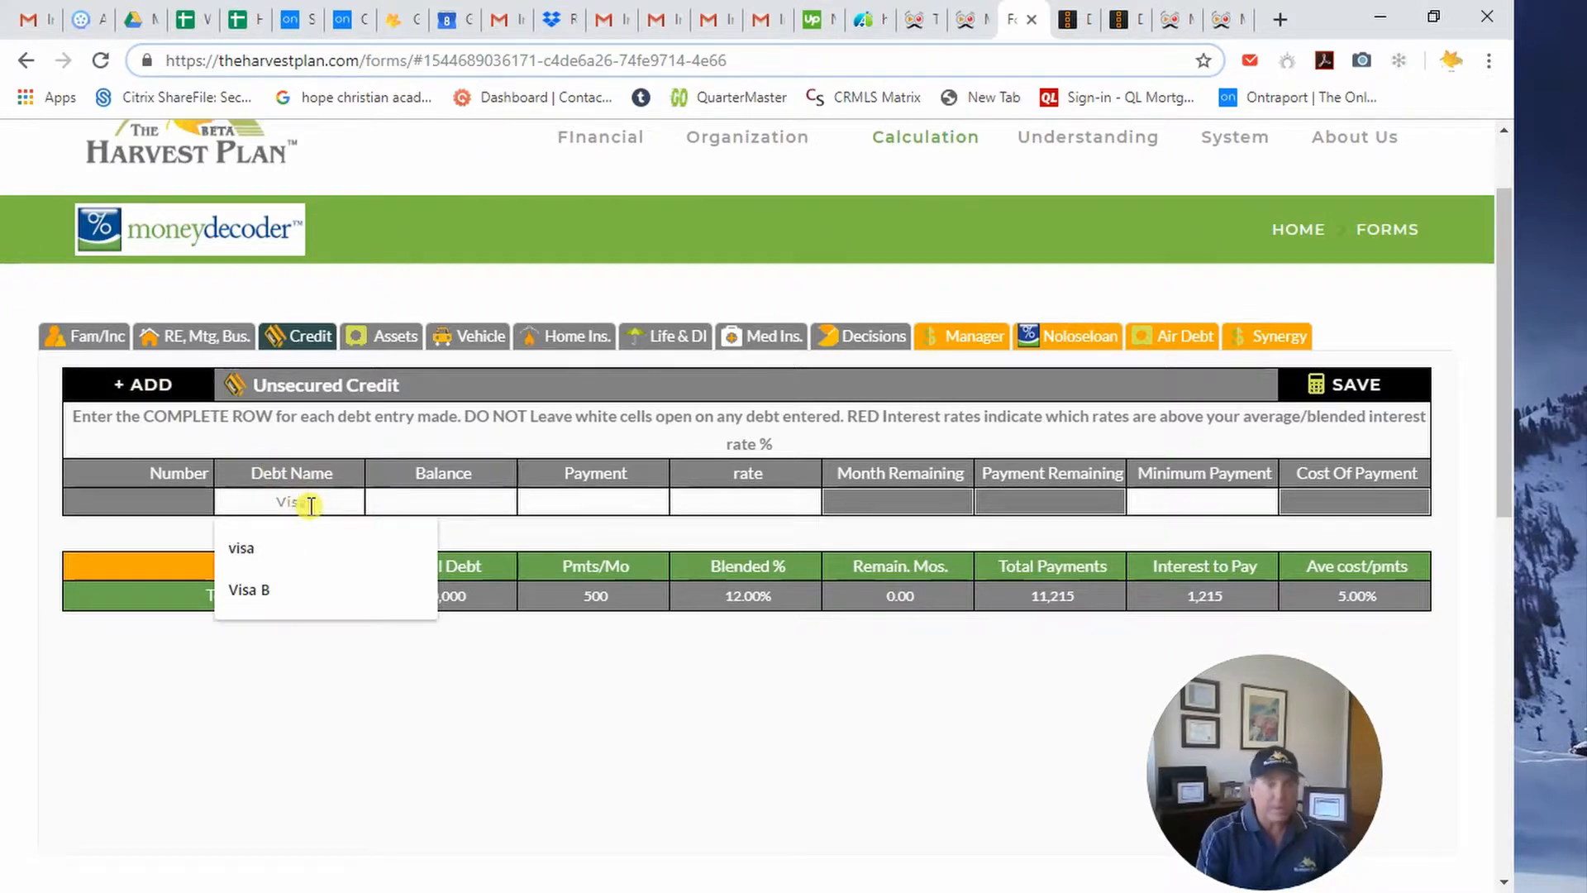
pyautogui.write('a')
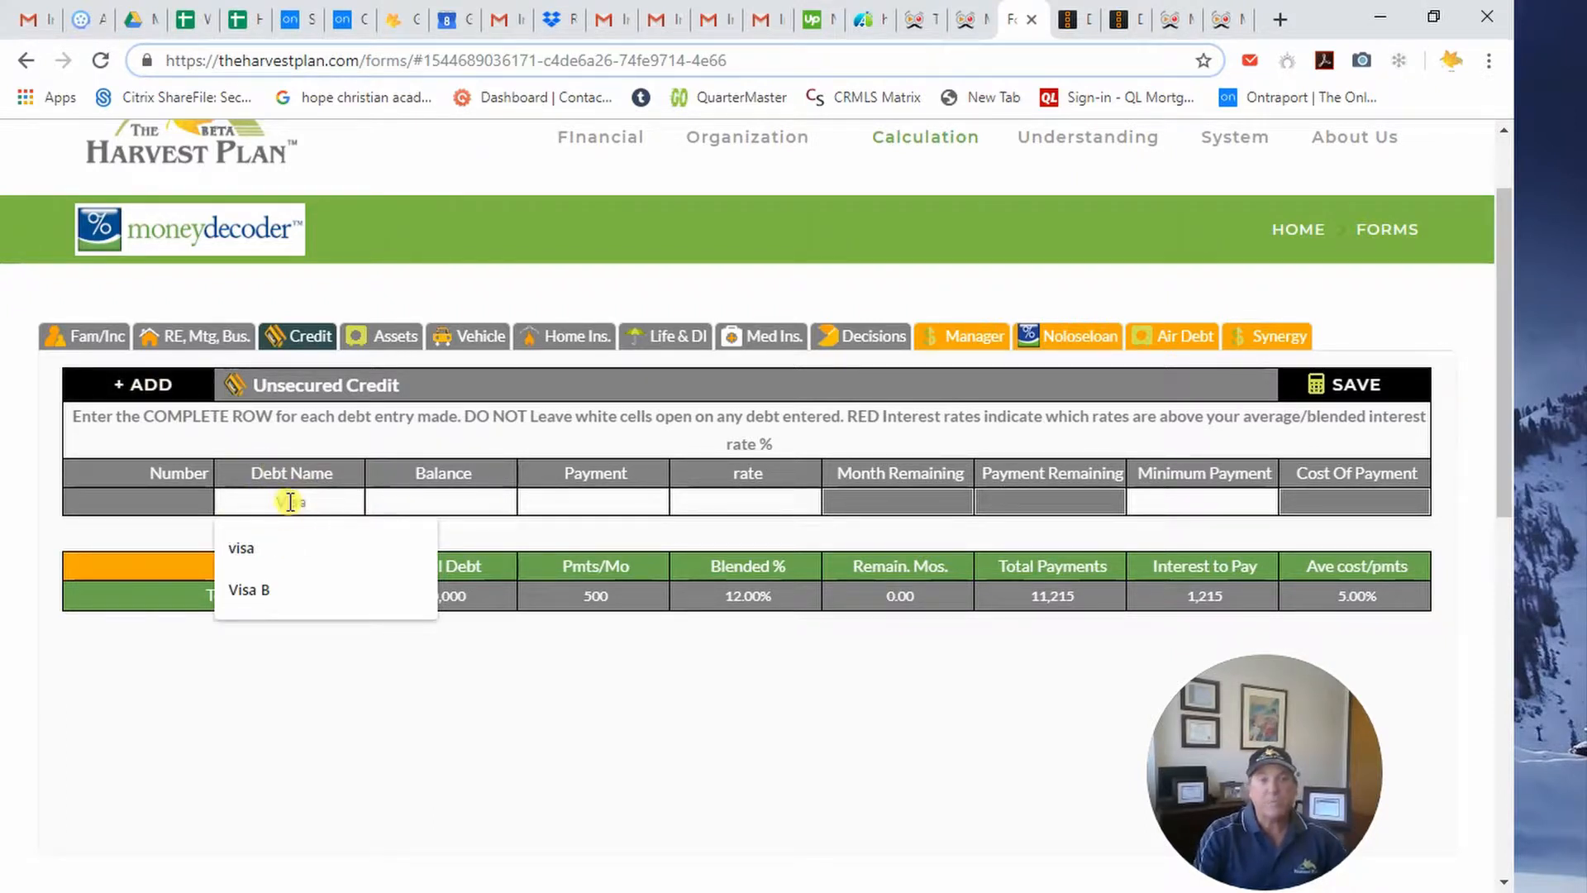
pyautogui.press('Tab')
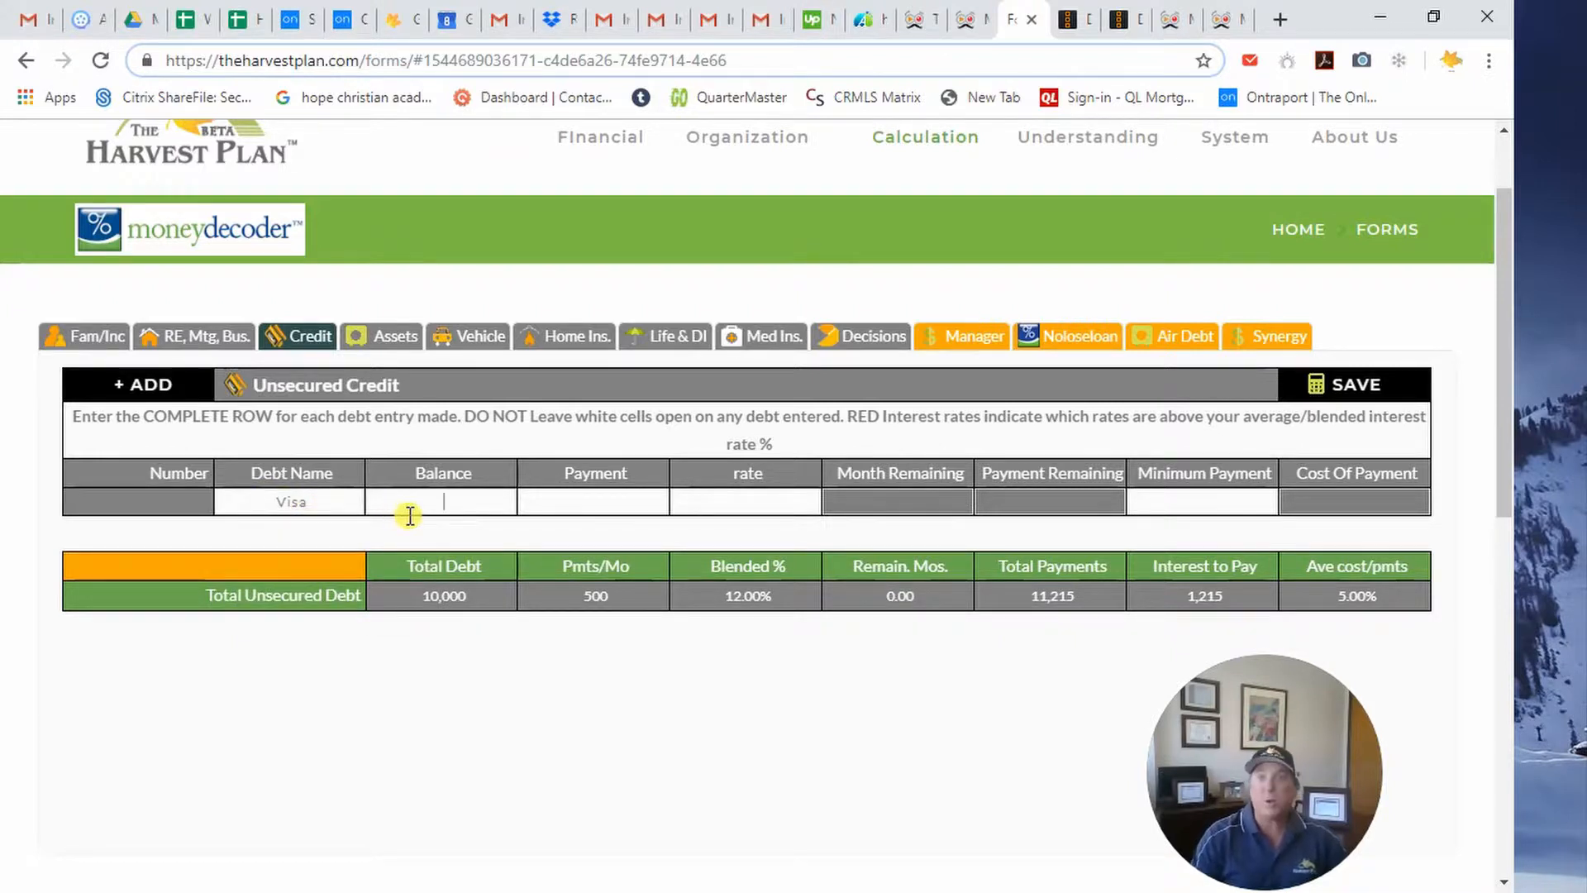
pyautogui.write('10')
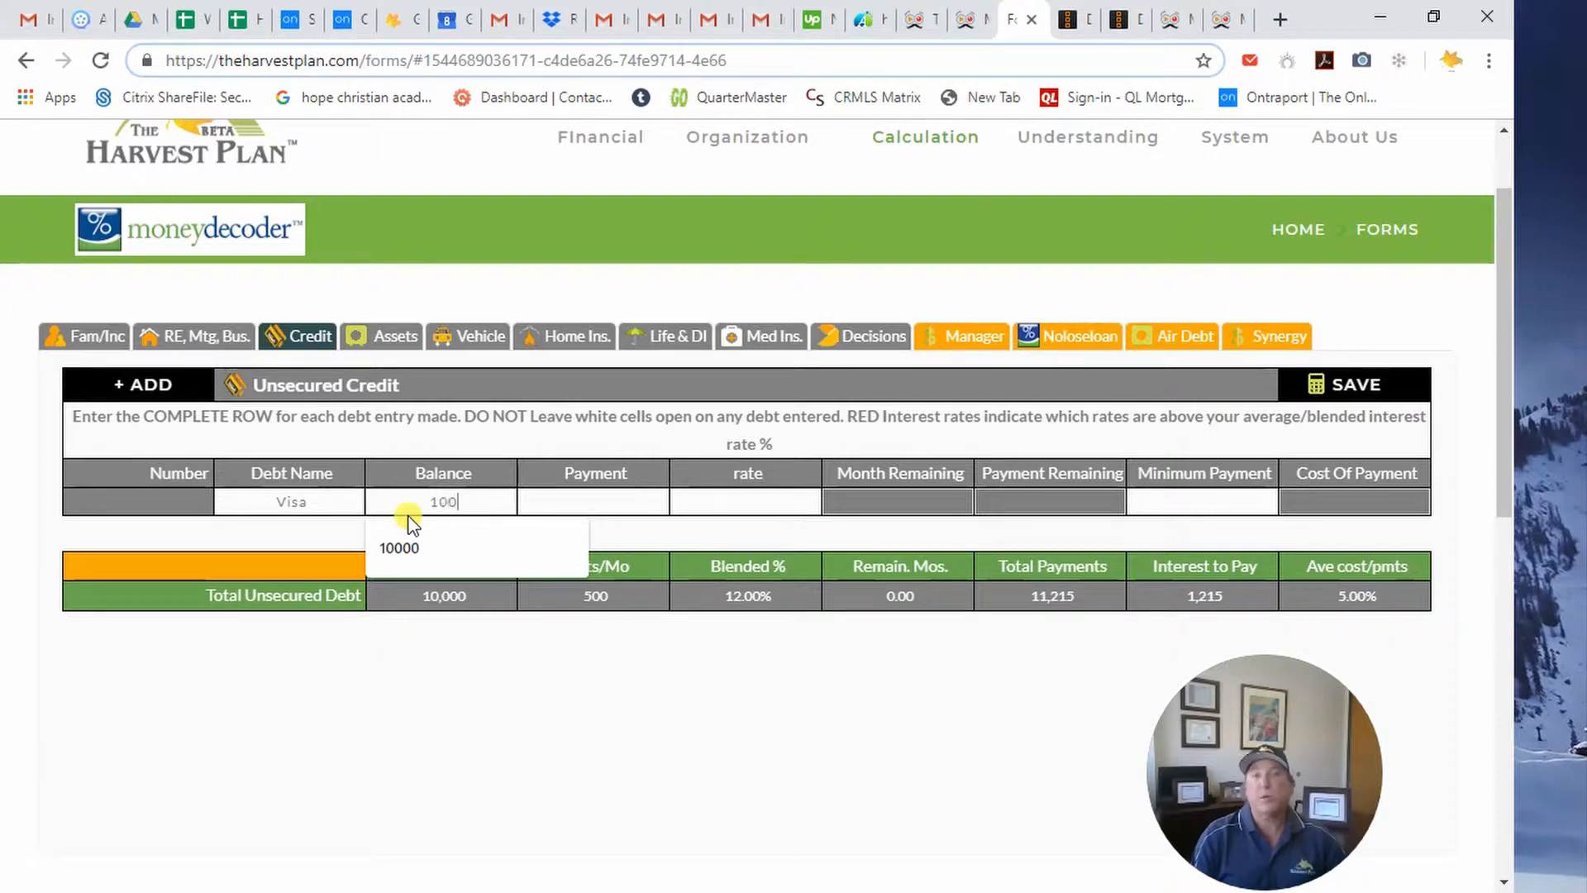
pyautogui.write('0')
pyautogui.press('Tab')
pyautogui.write('5000')
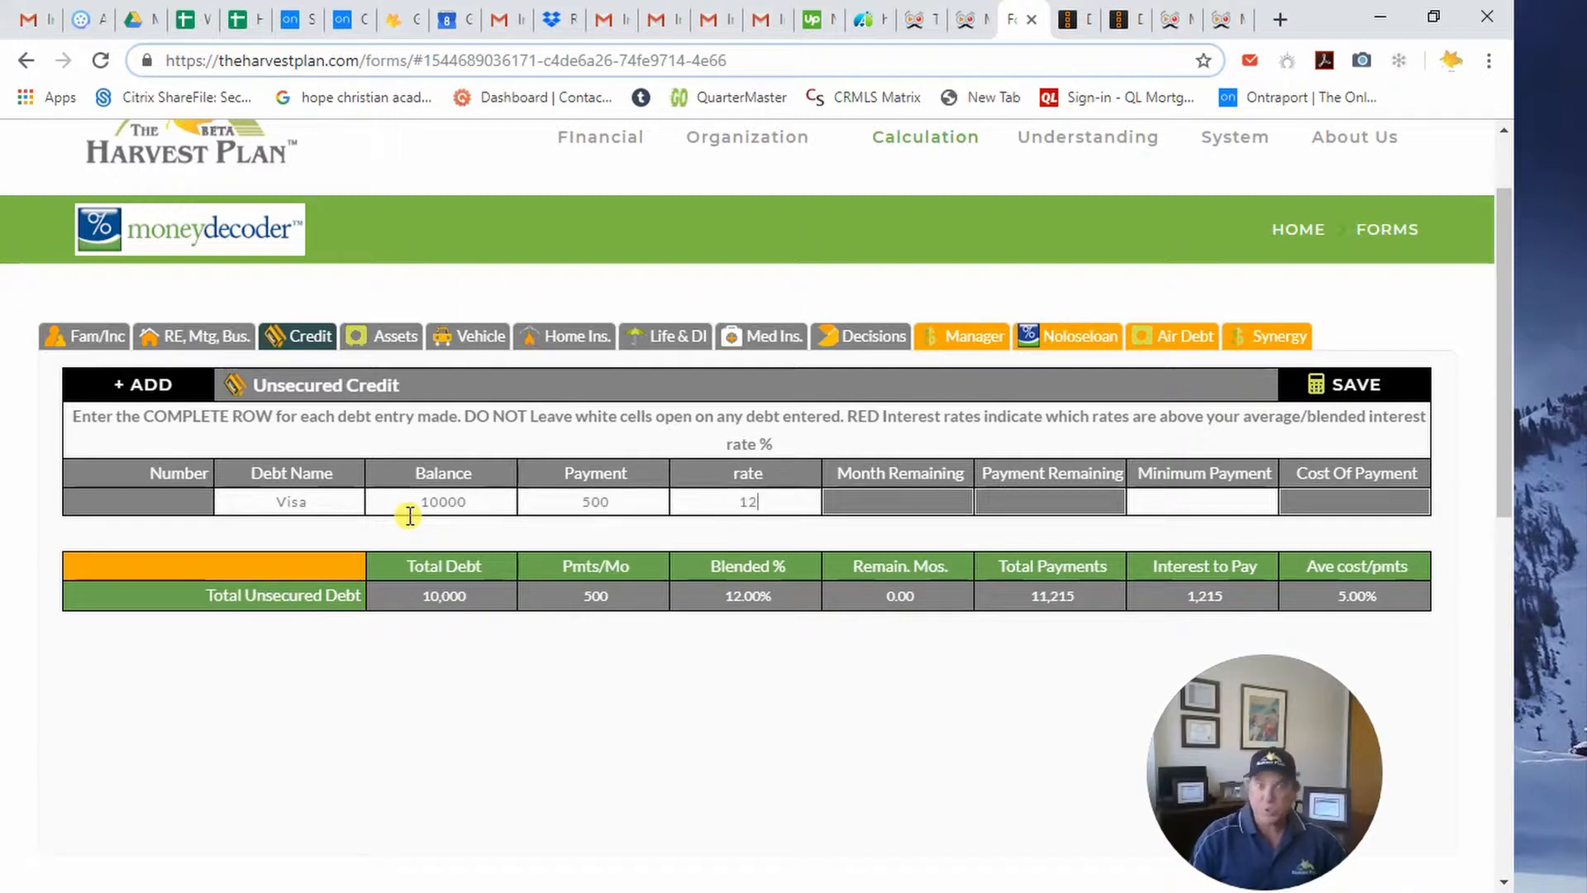
pyautogui.click(1224, 504)
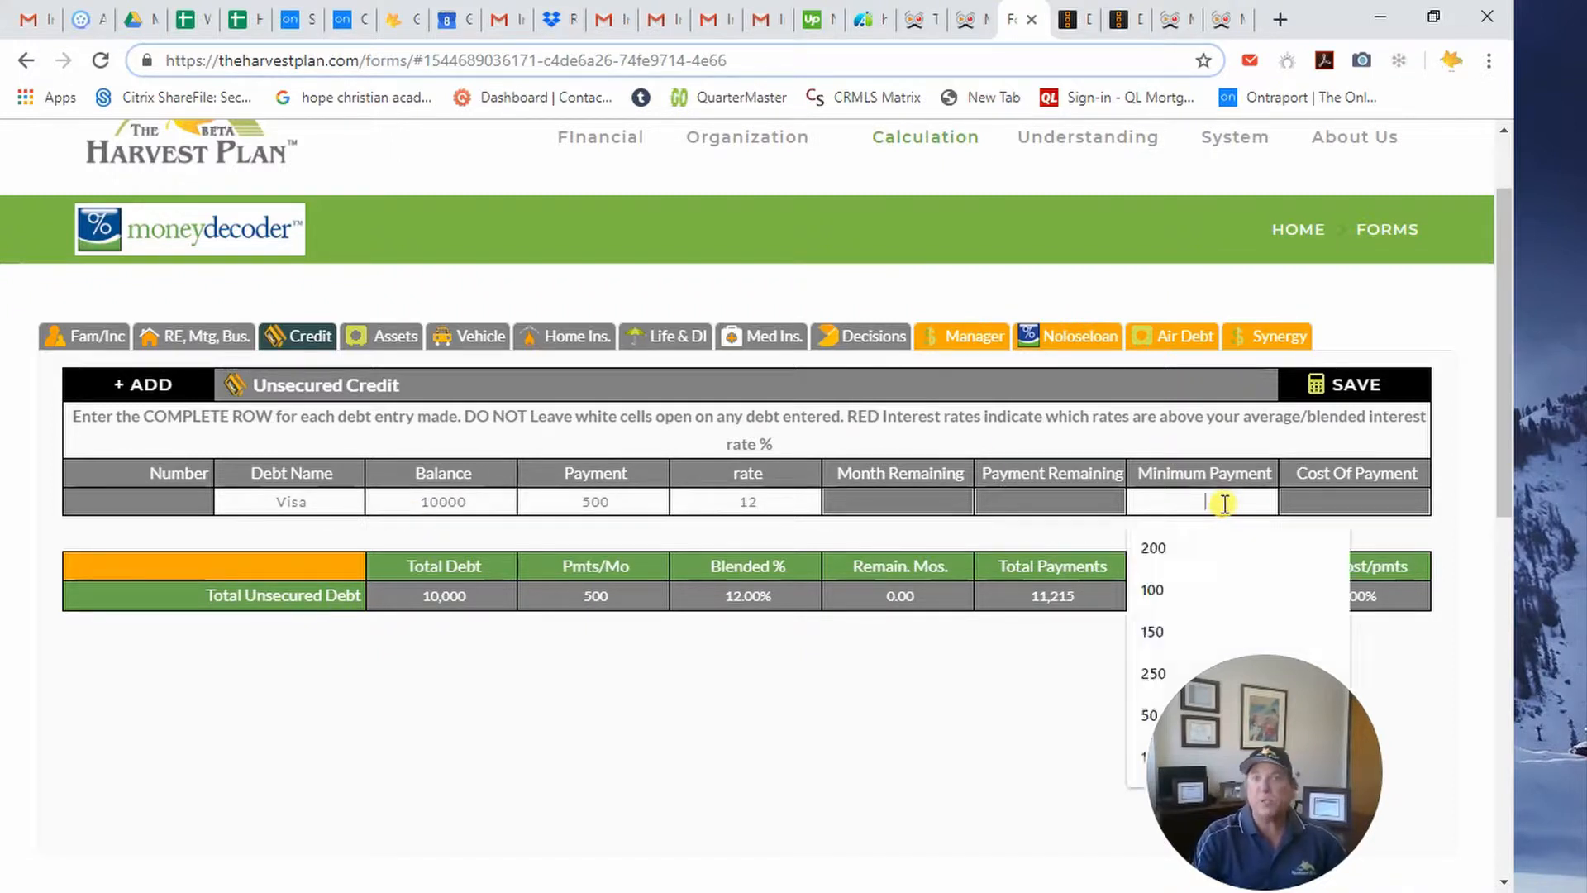
pyautogui.write('120')
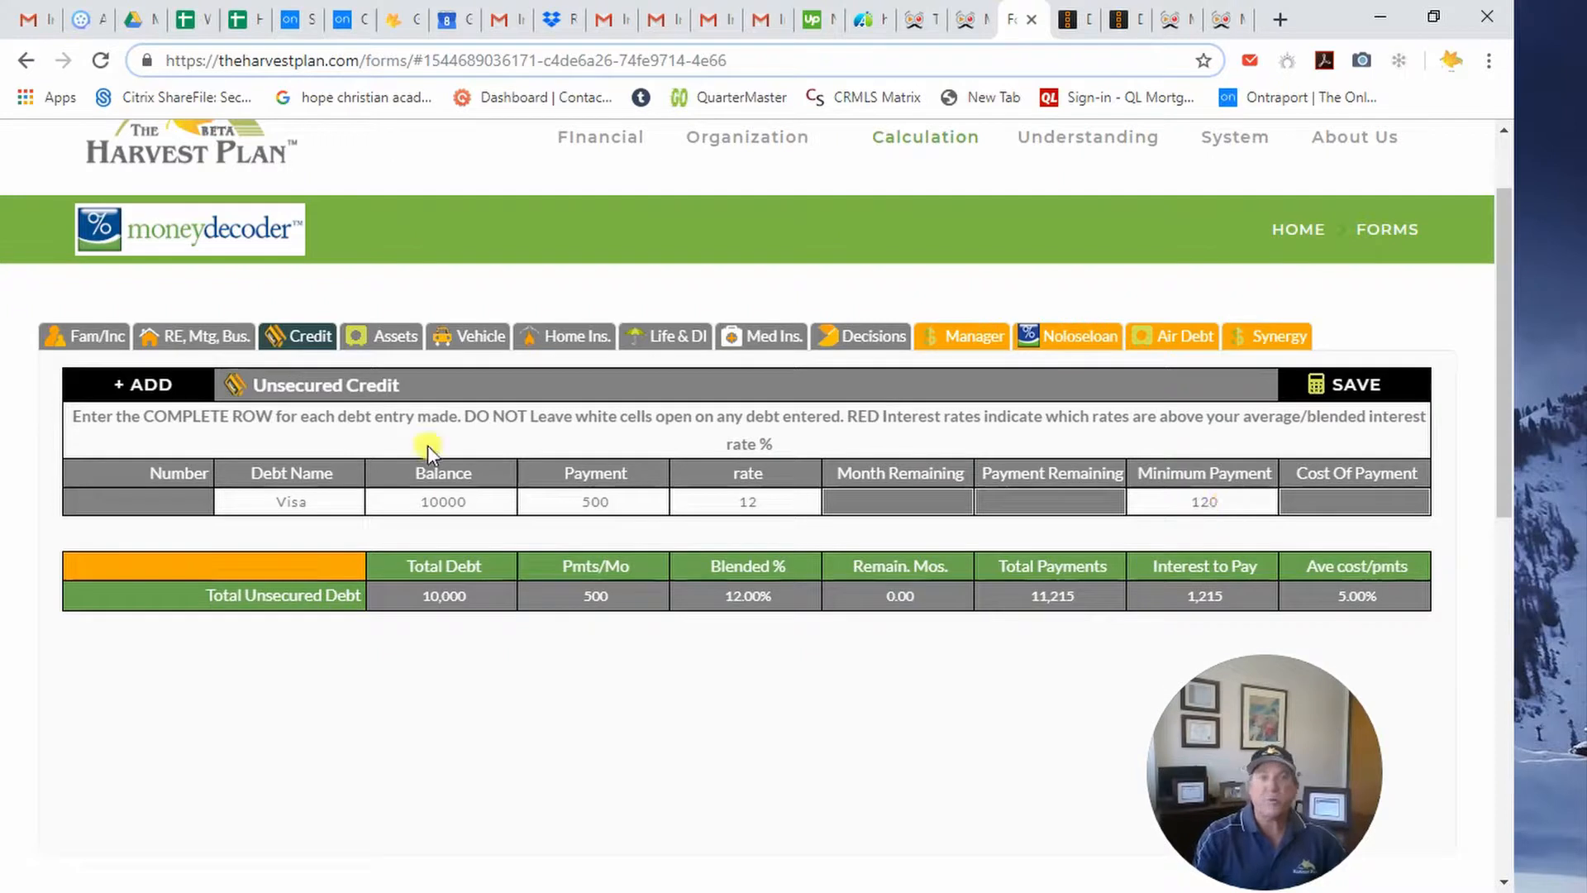
# Step: Add a second debt row for MCard with balance 5000, payment 250, rate 18 and minimum payment 75
pyautogui.click(157, 383)
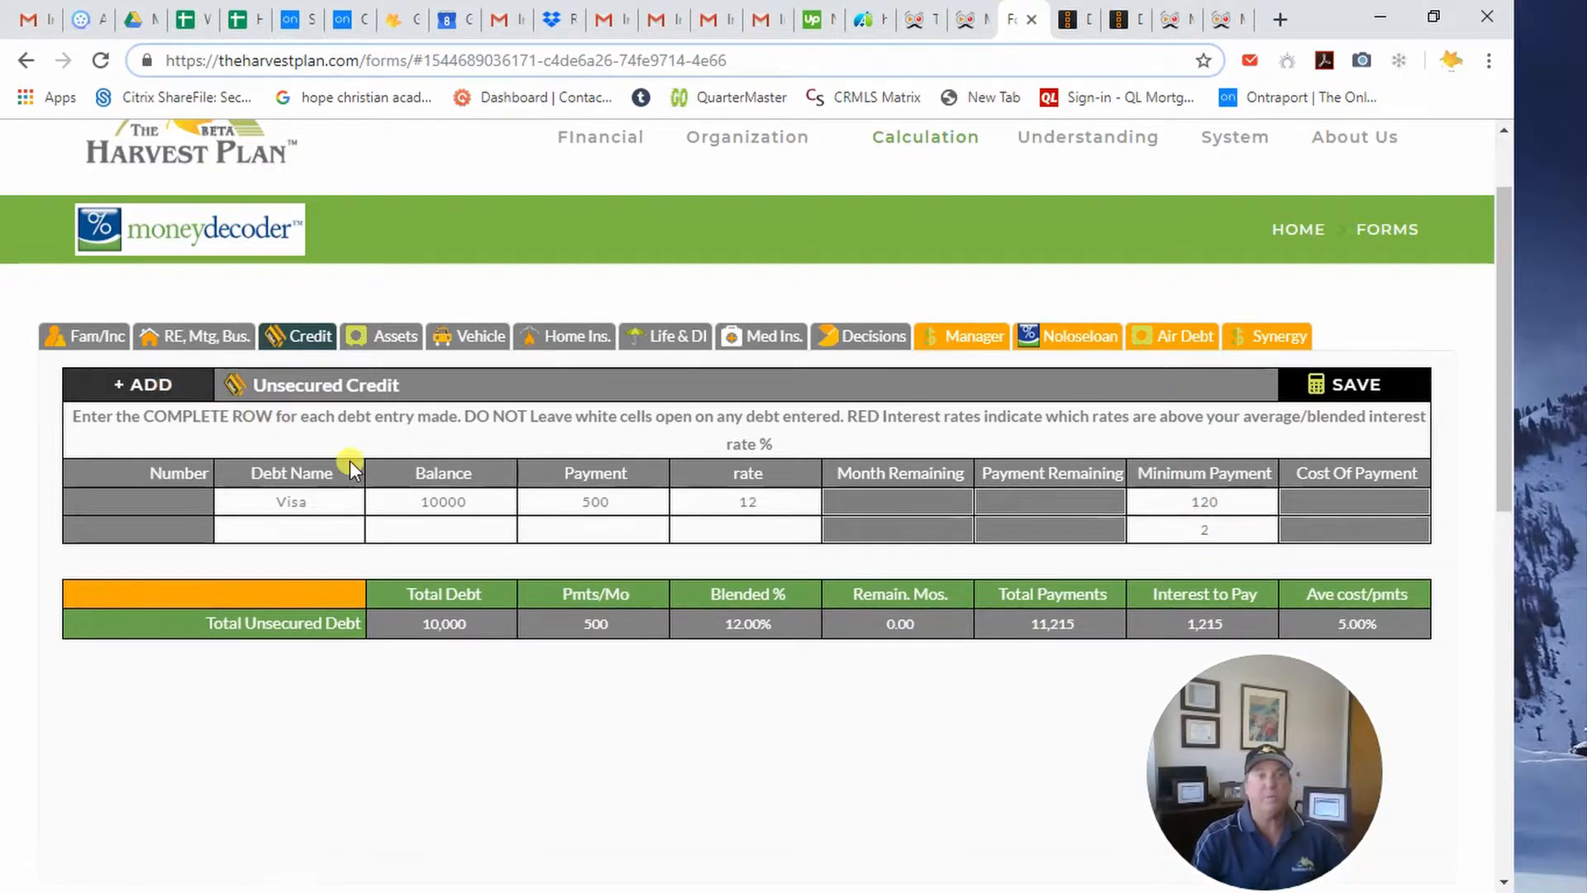
pyautogui.click(316, 532)
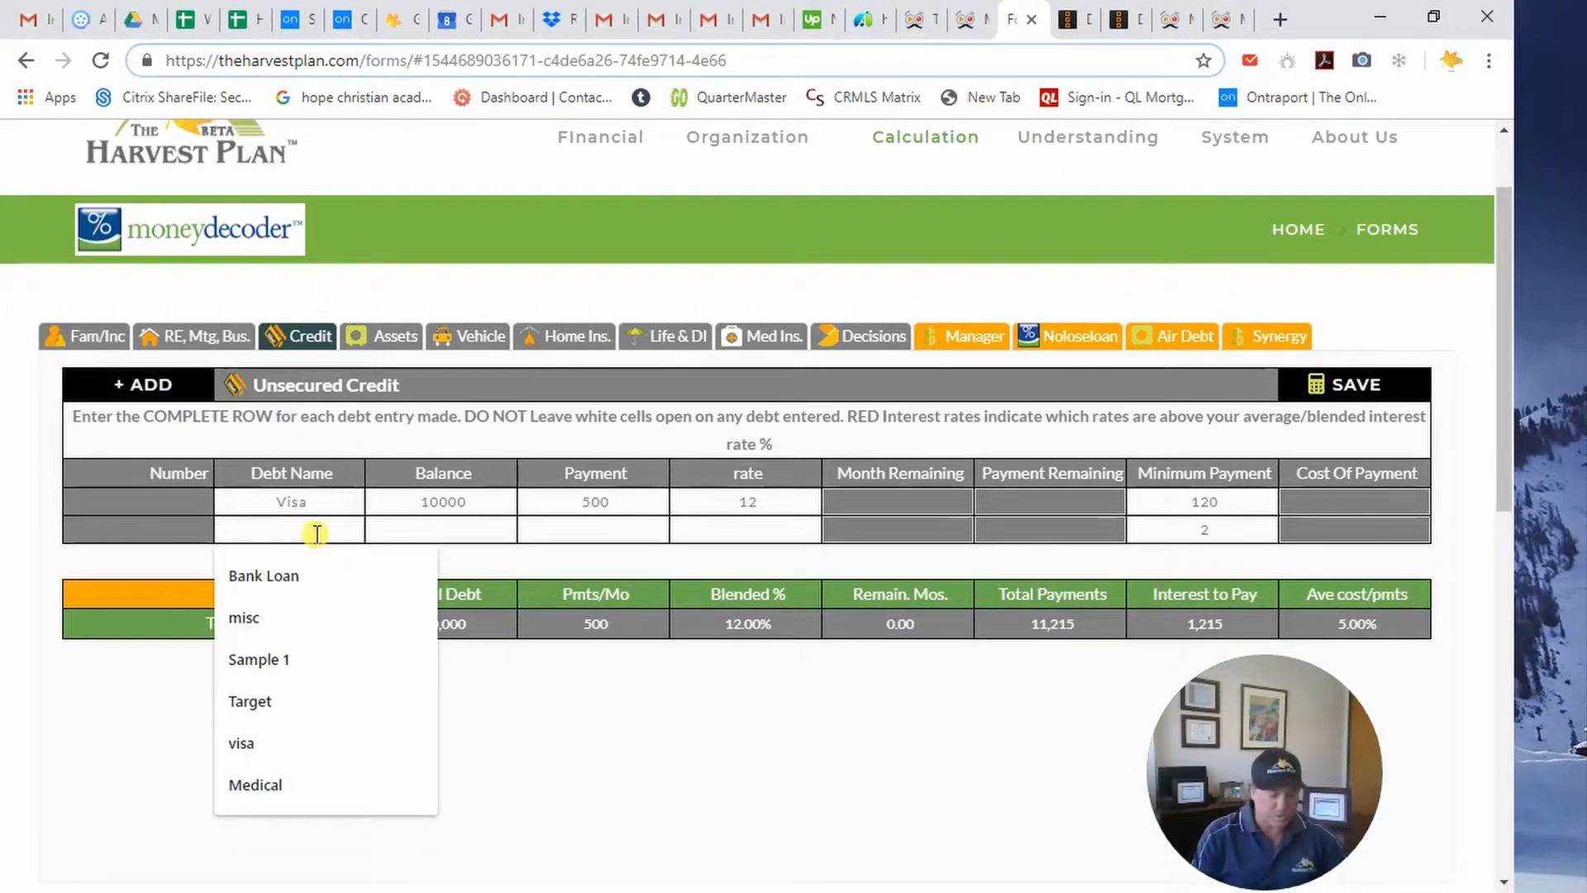
pyautogui.write('MCa ')
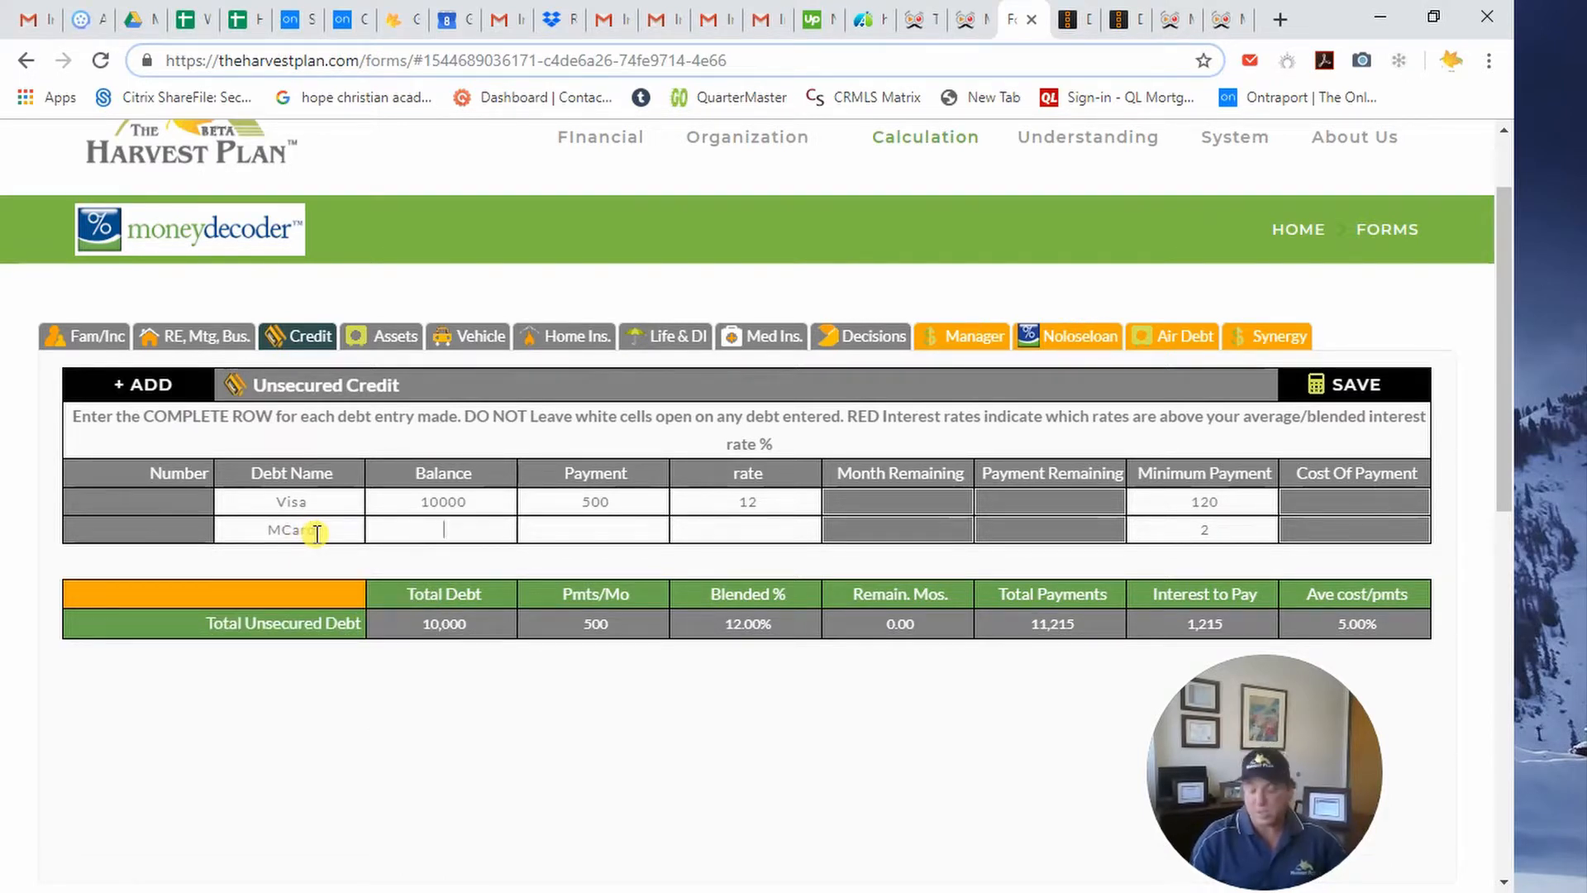
pyautogui.write('5000 ')
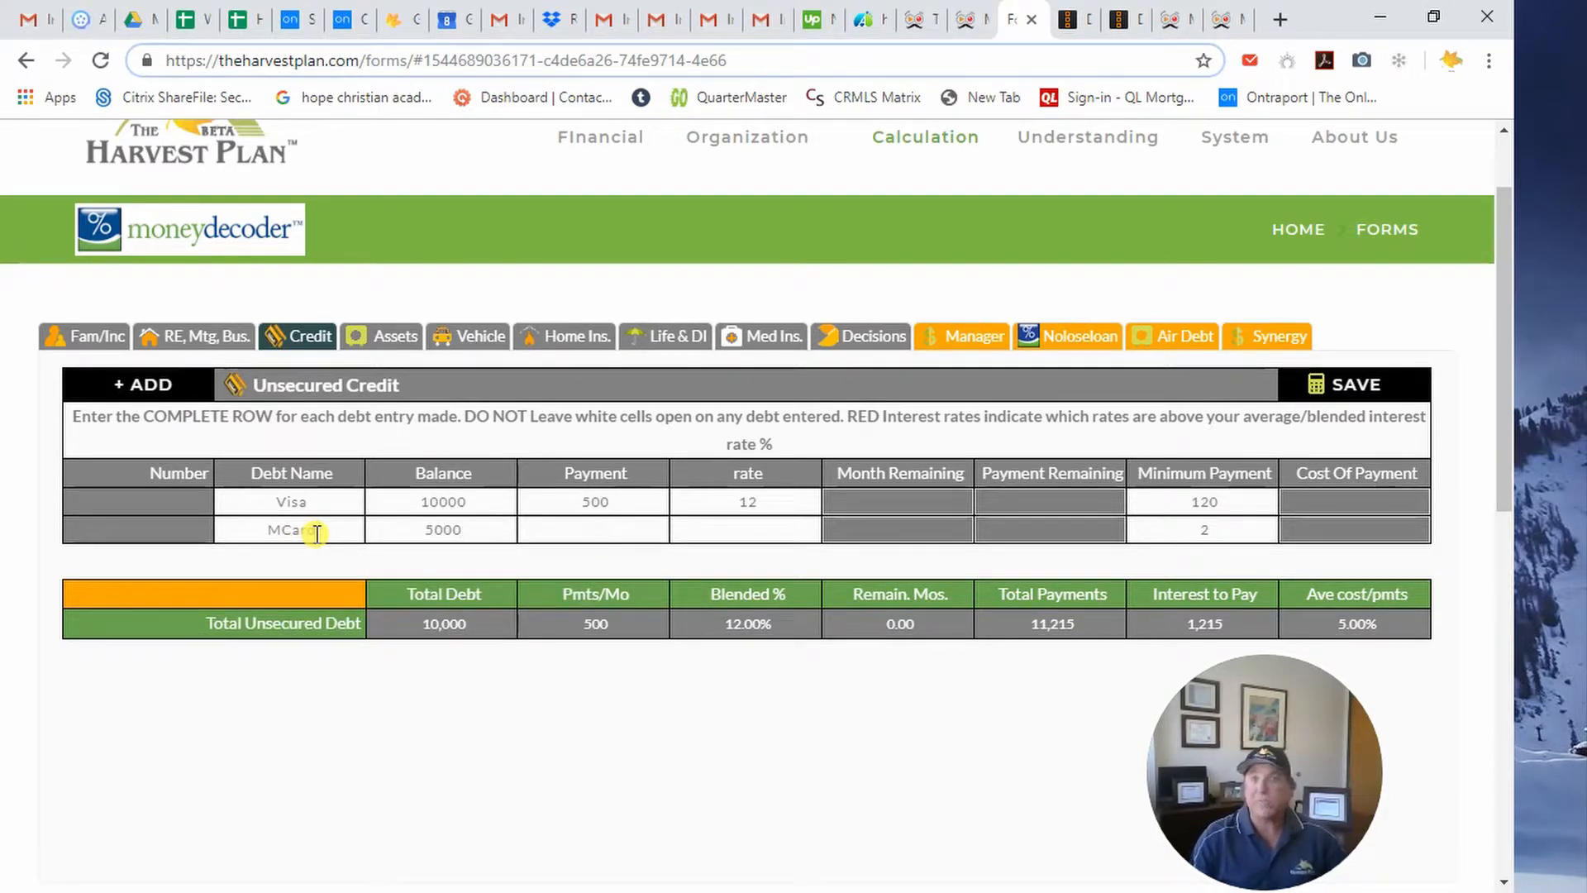
pyautogui.write('250')
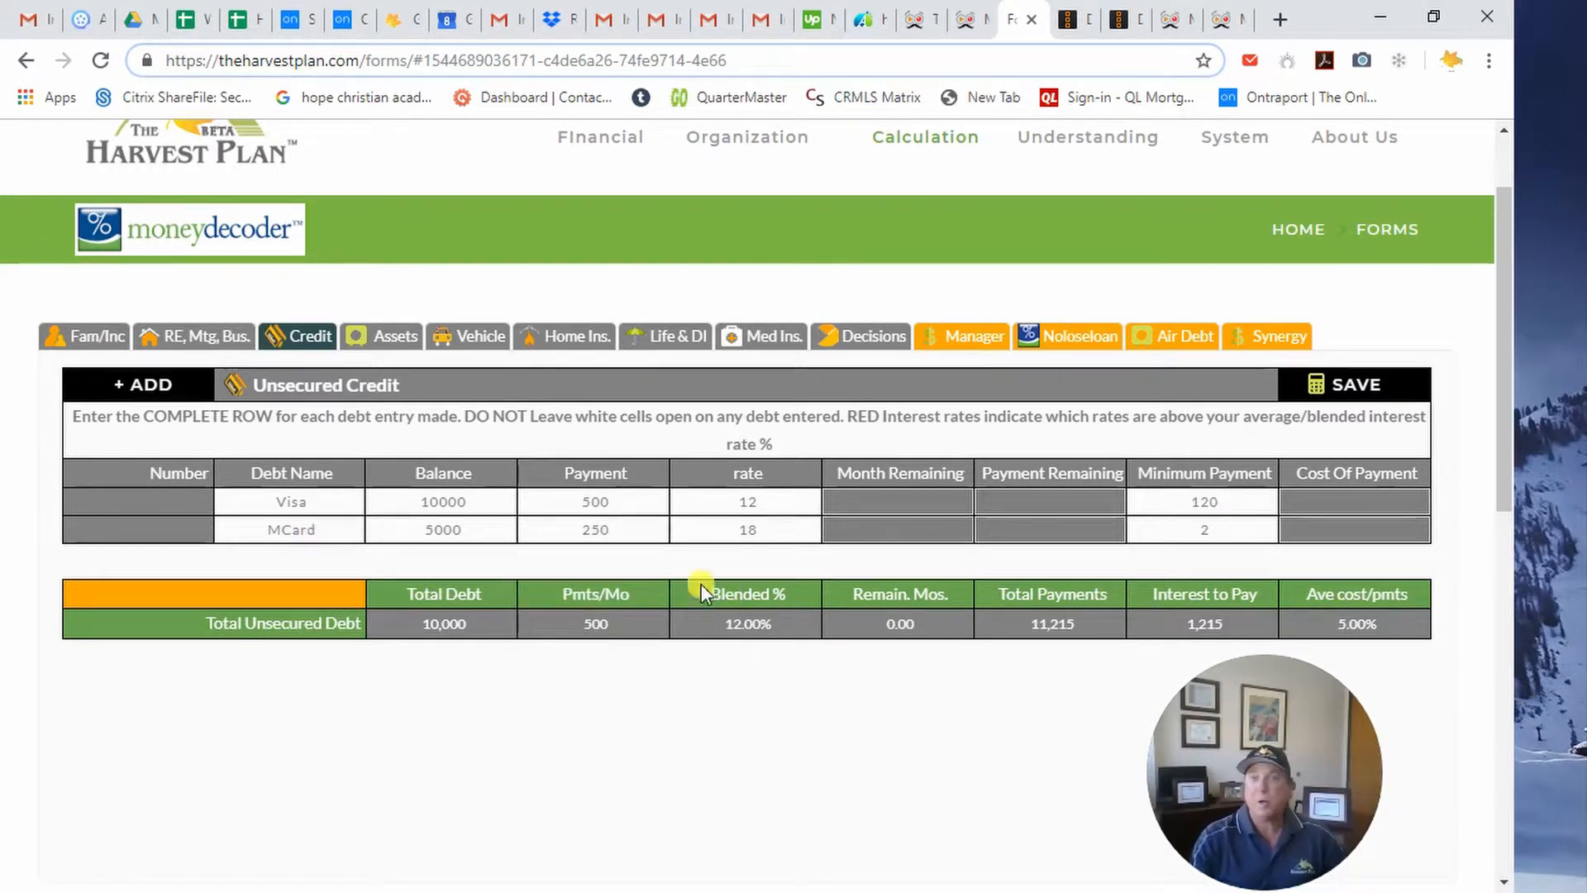
pyautogui.doubleClick(1224, 533)
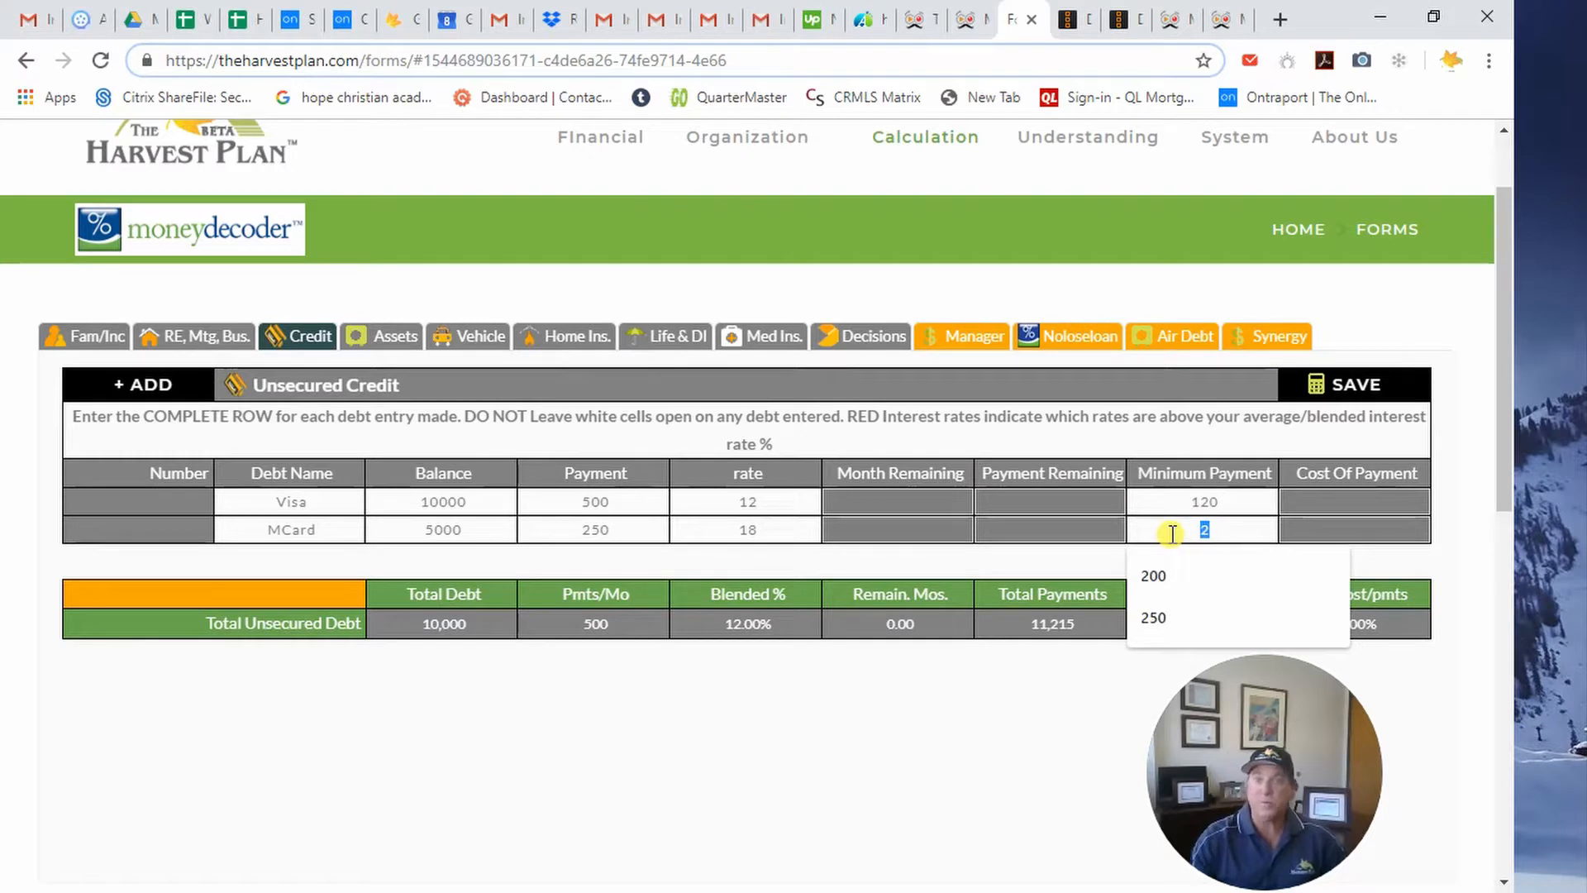
pyautogui.write('75')
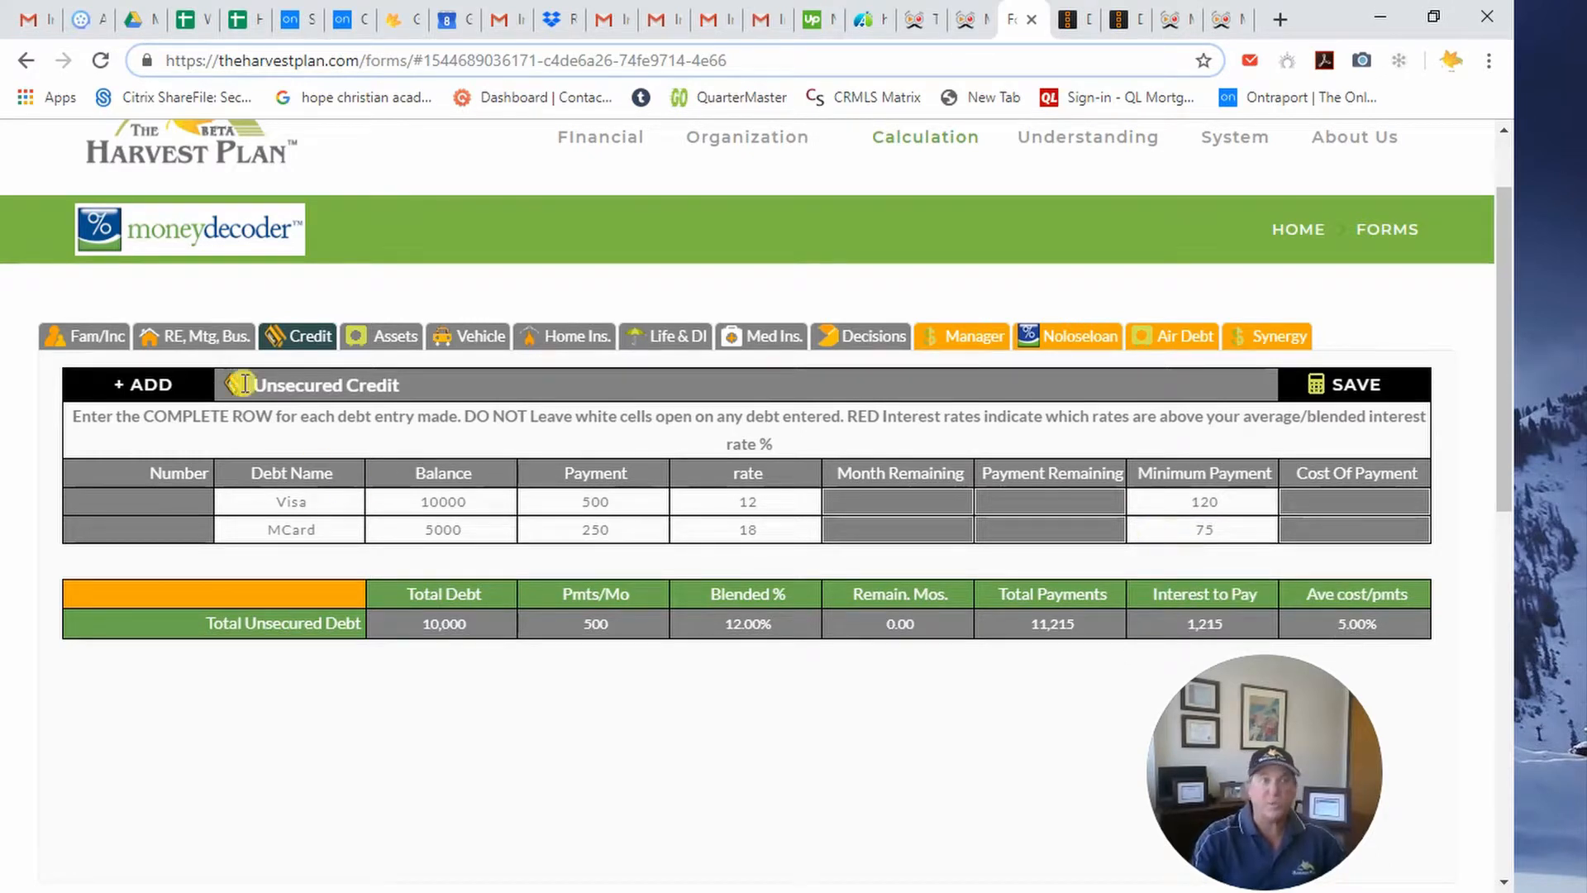
# Step: Add a third debt row for AMX with balance 7500, payment 400, rate 28 and minimum payment 150
pyautogui.click(149, 384)
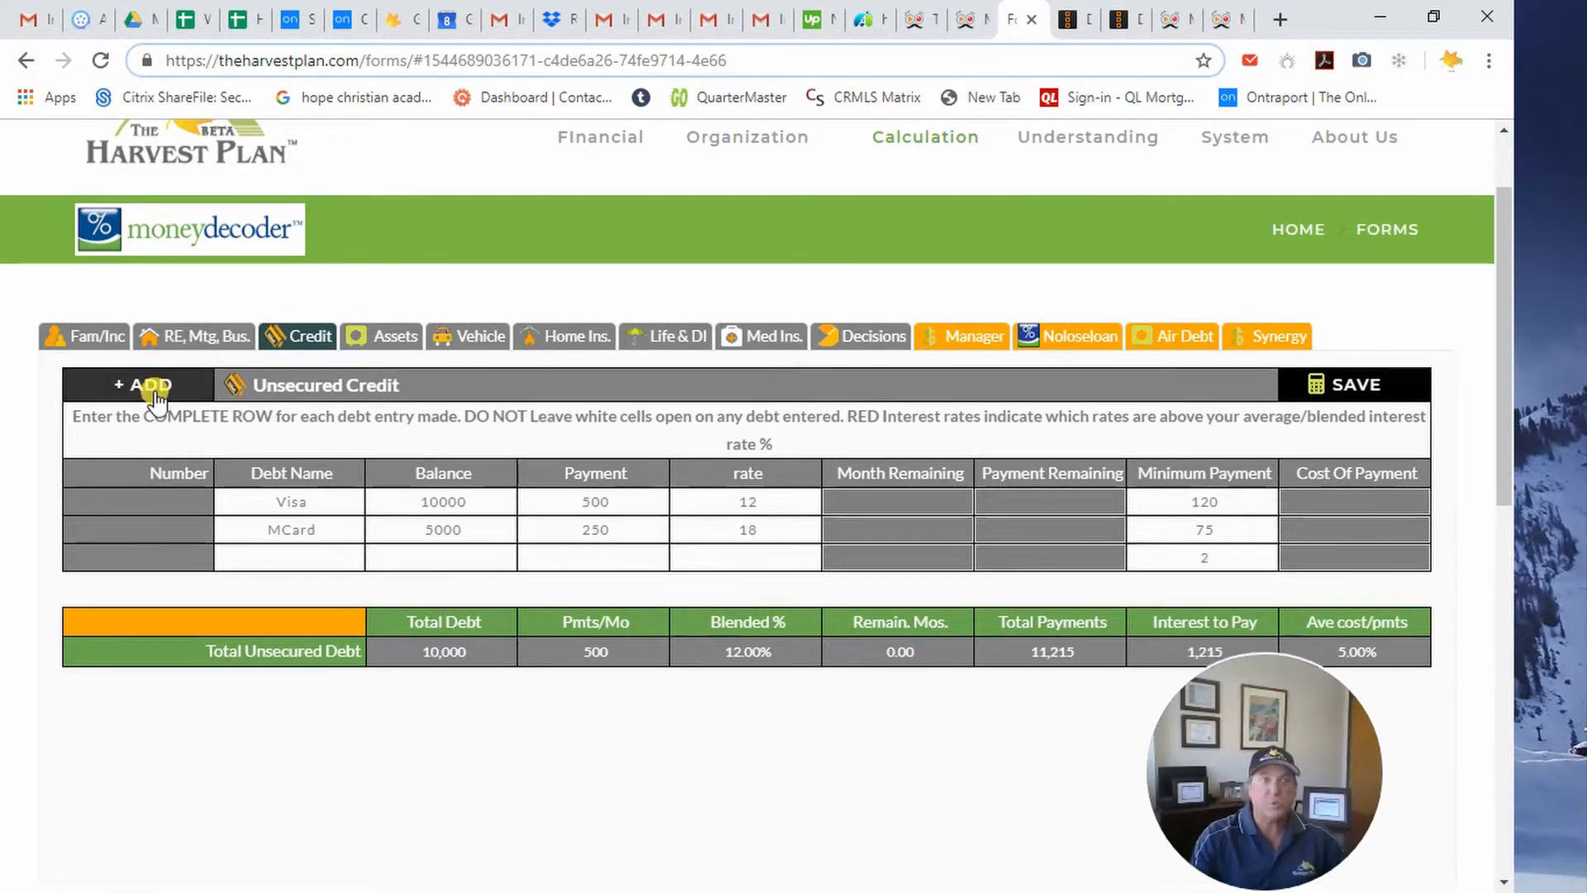
pyautogui.click(314, 559)
pyautogui.write('7500')
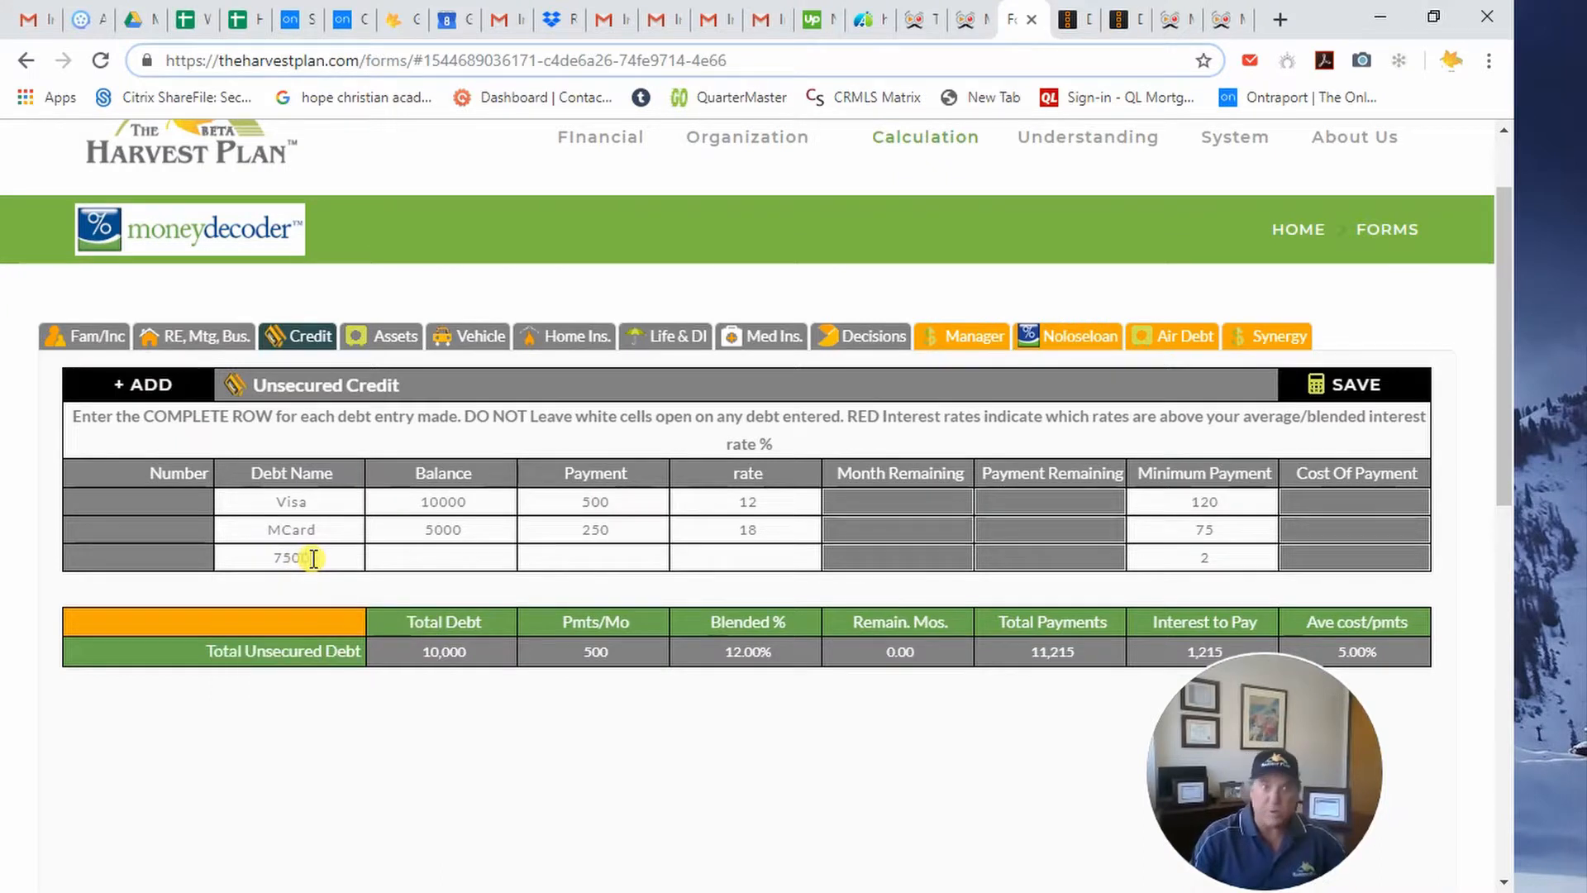
pyautogui.doubleClick(314, 559)
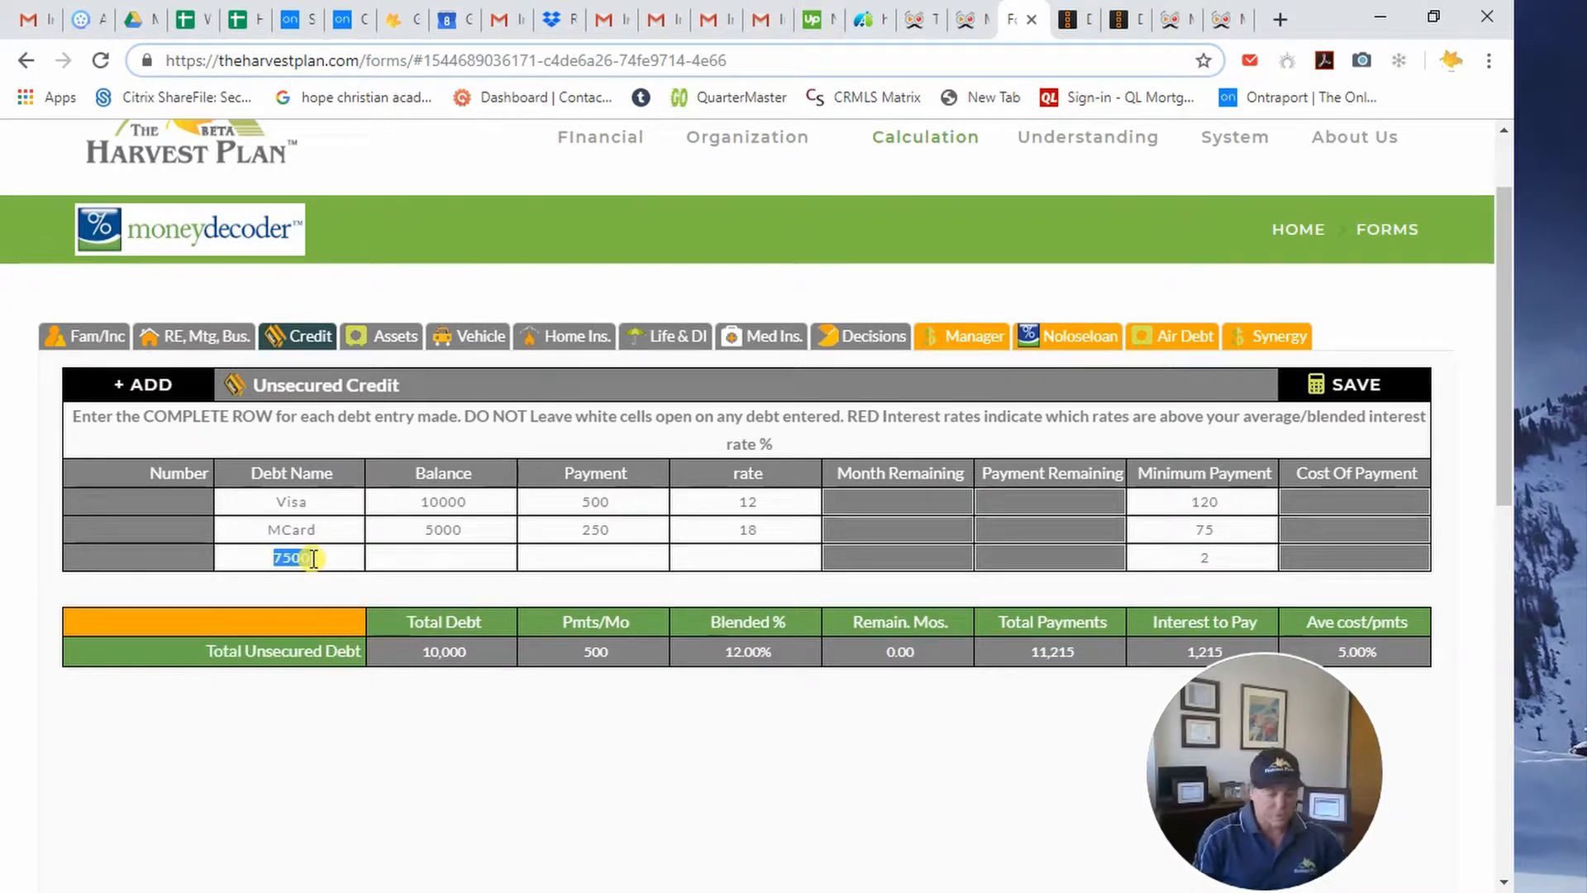
pyautogui.write('A')
pyautogui.write('MEX')
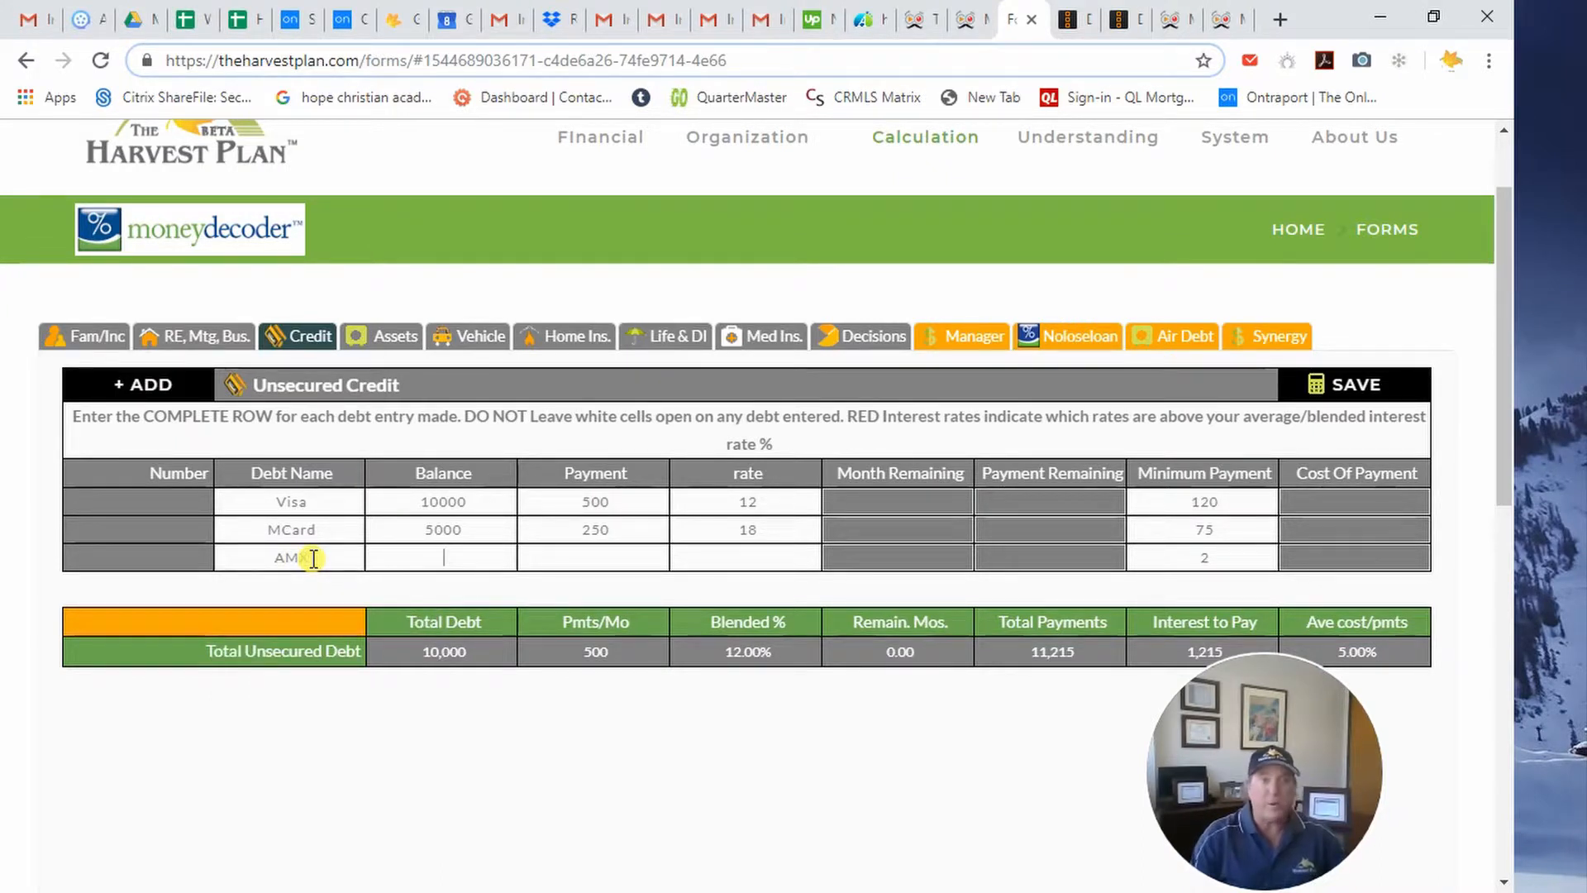
pyautogui.write('7500')
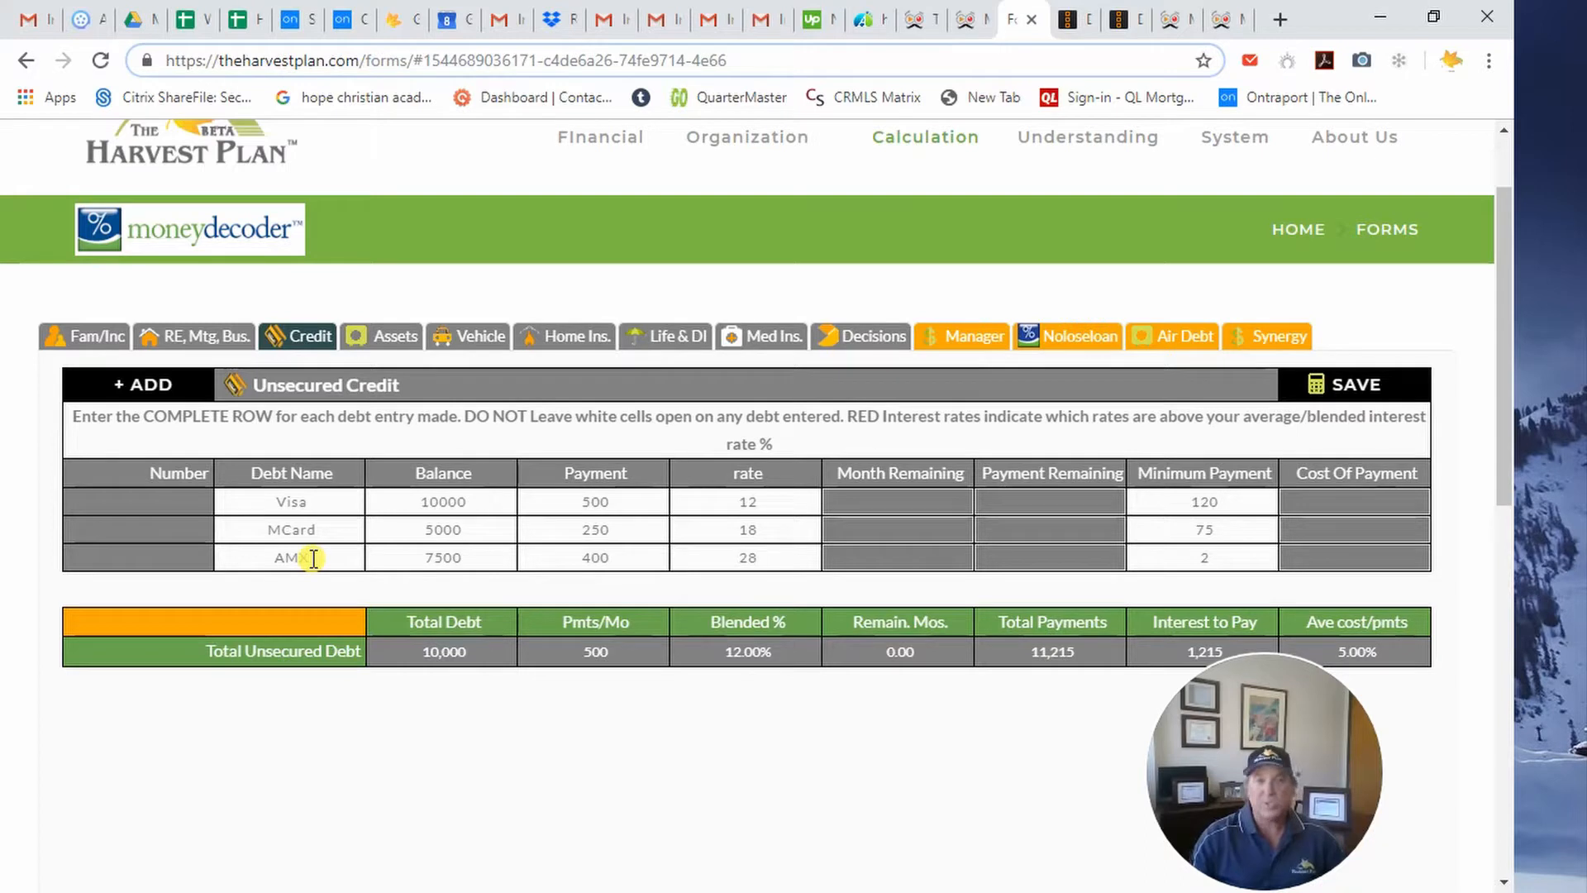
pyautogui.doubleClick(1230, 559)
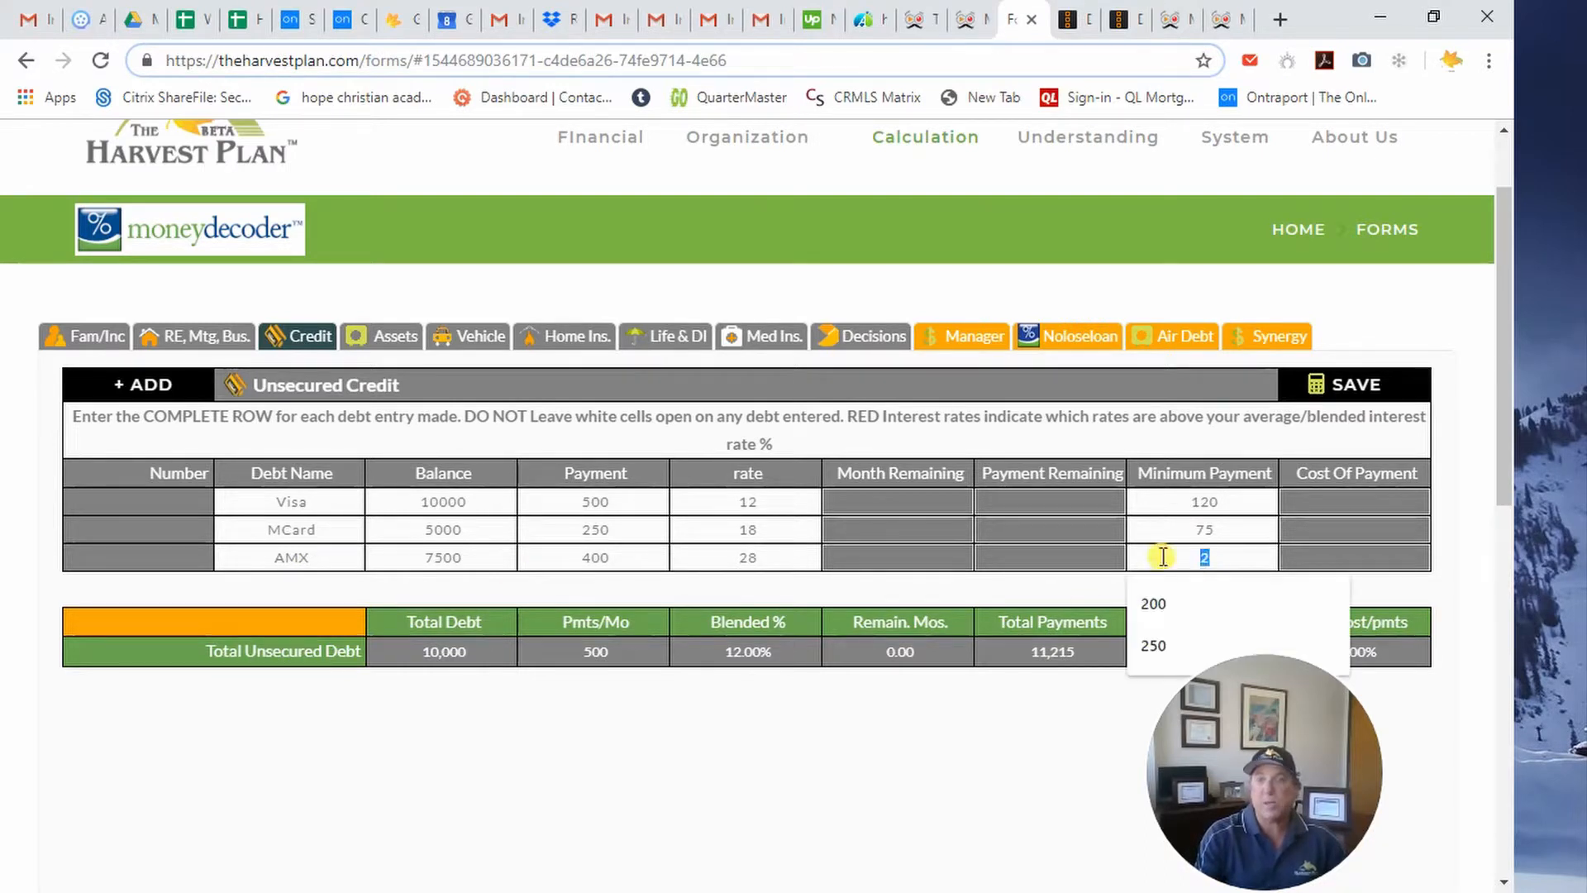
pyautogui.write('150')
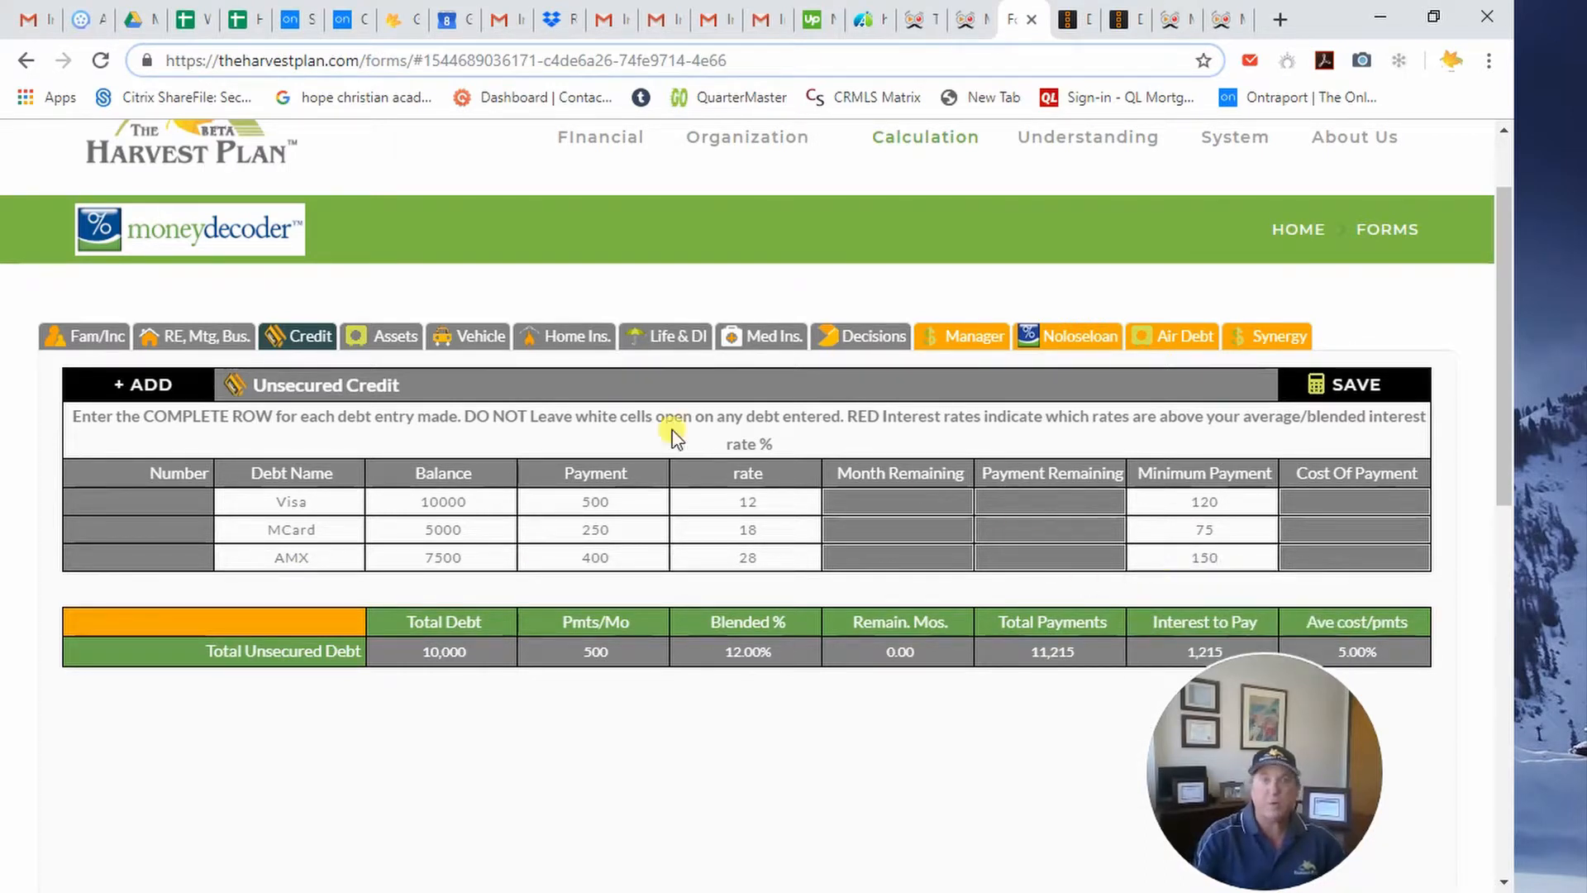
# Step: Add a fourth debt row named Stud with balance 15000, payment 250, rate 7.5 and minimum payment 200, and save the unsecured credit form
pyautogui.click(139, 385)
pyautogui.click(326, 587)
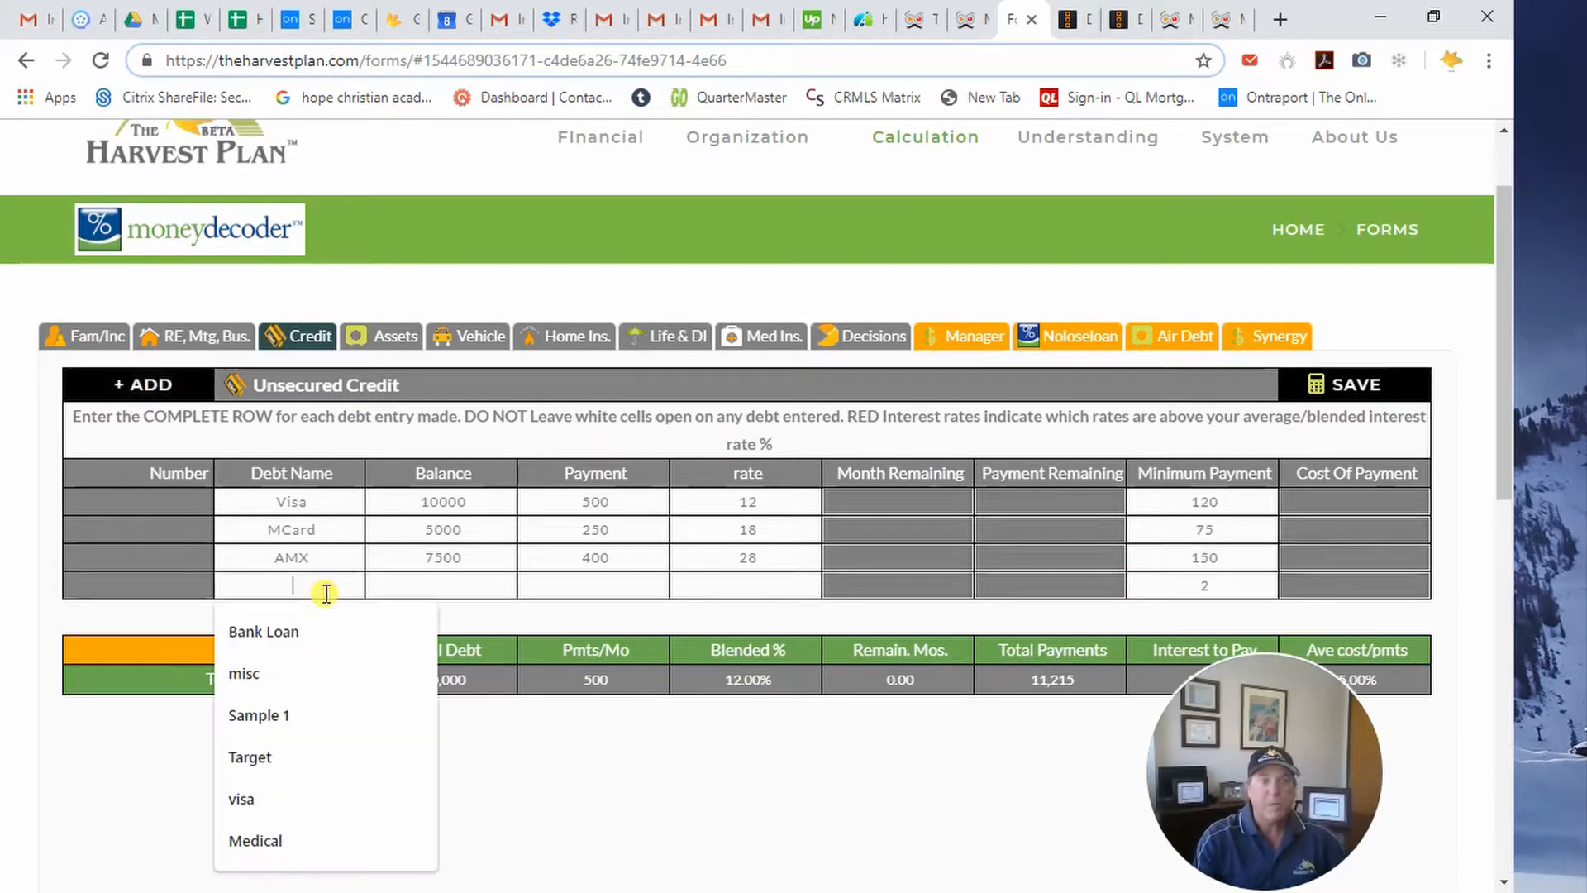
pyautogui.write('Stud')
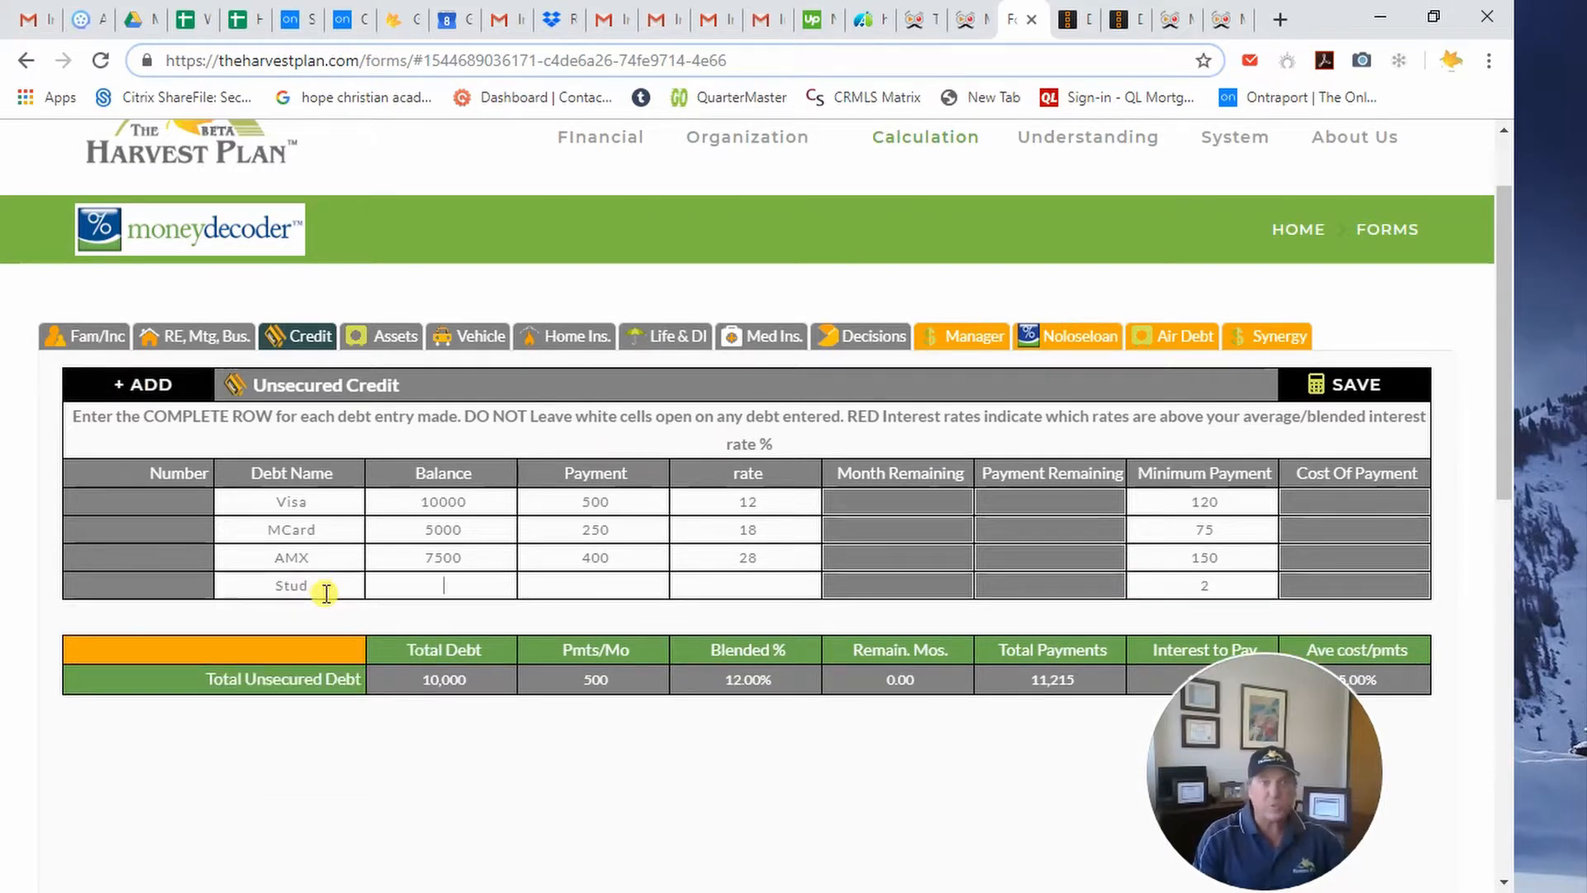
pyautogui.write('150')
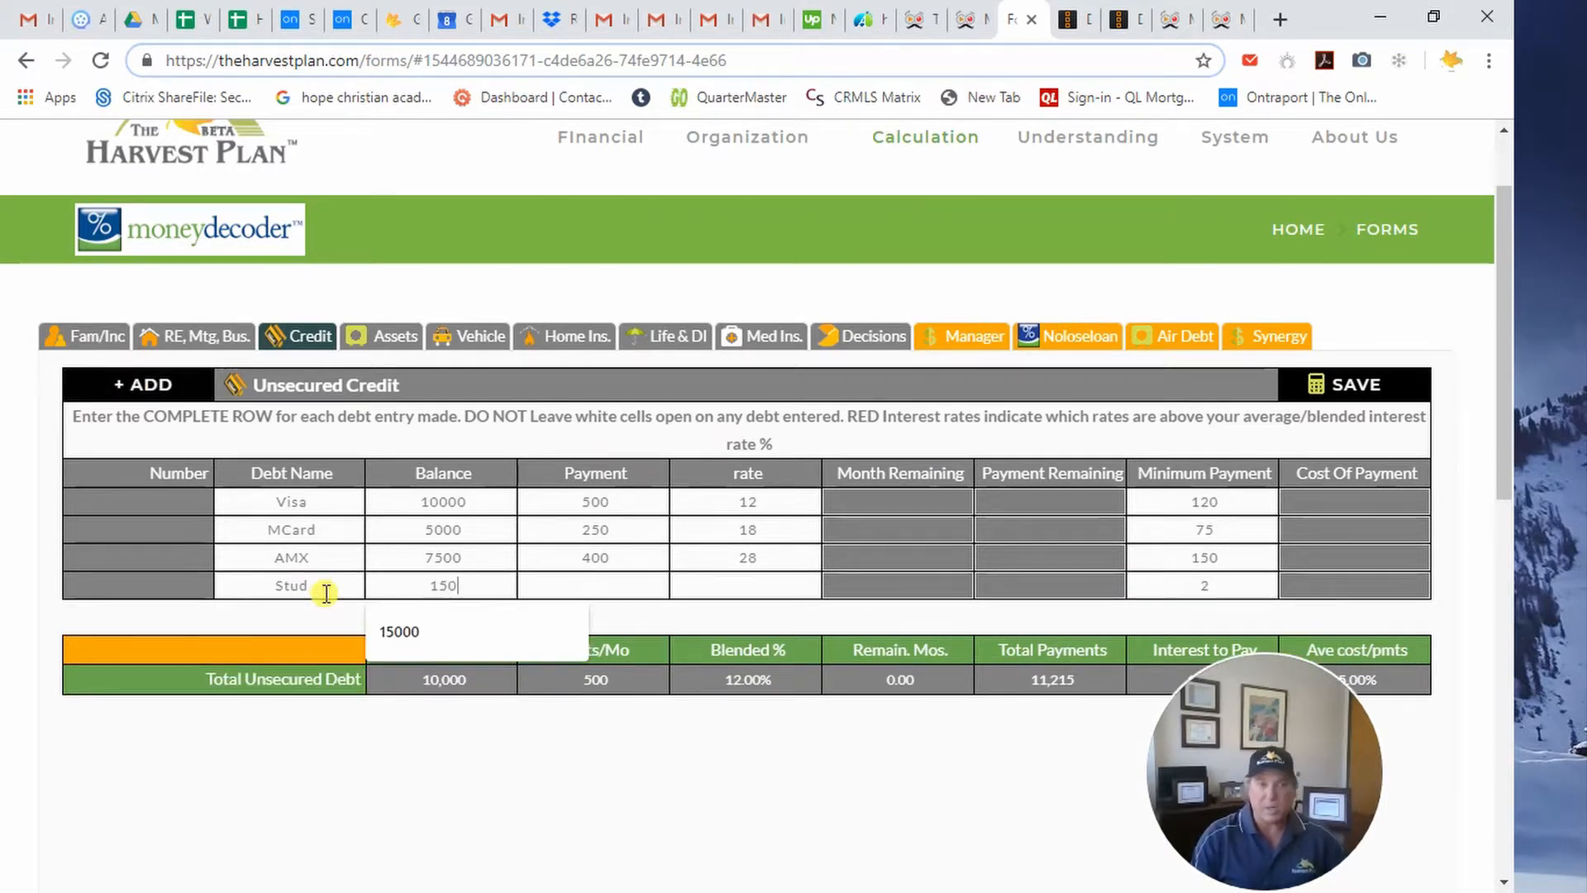
pyautogui.write('00')
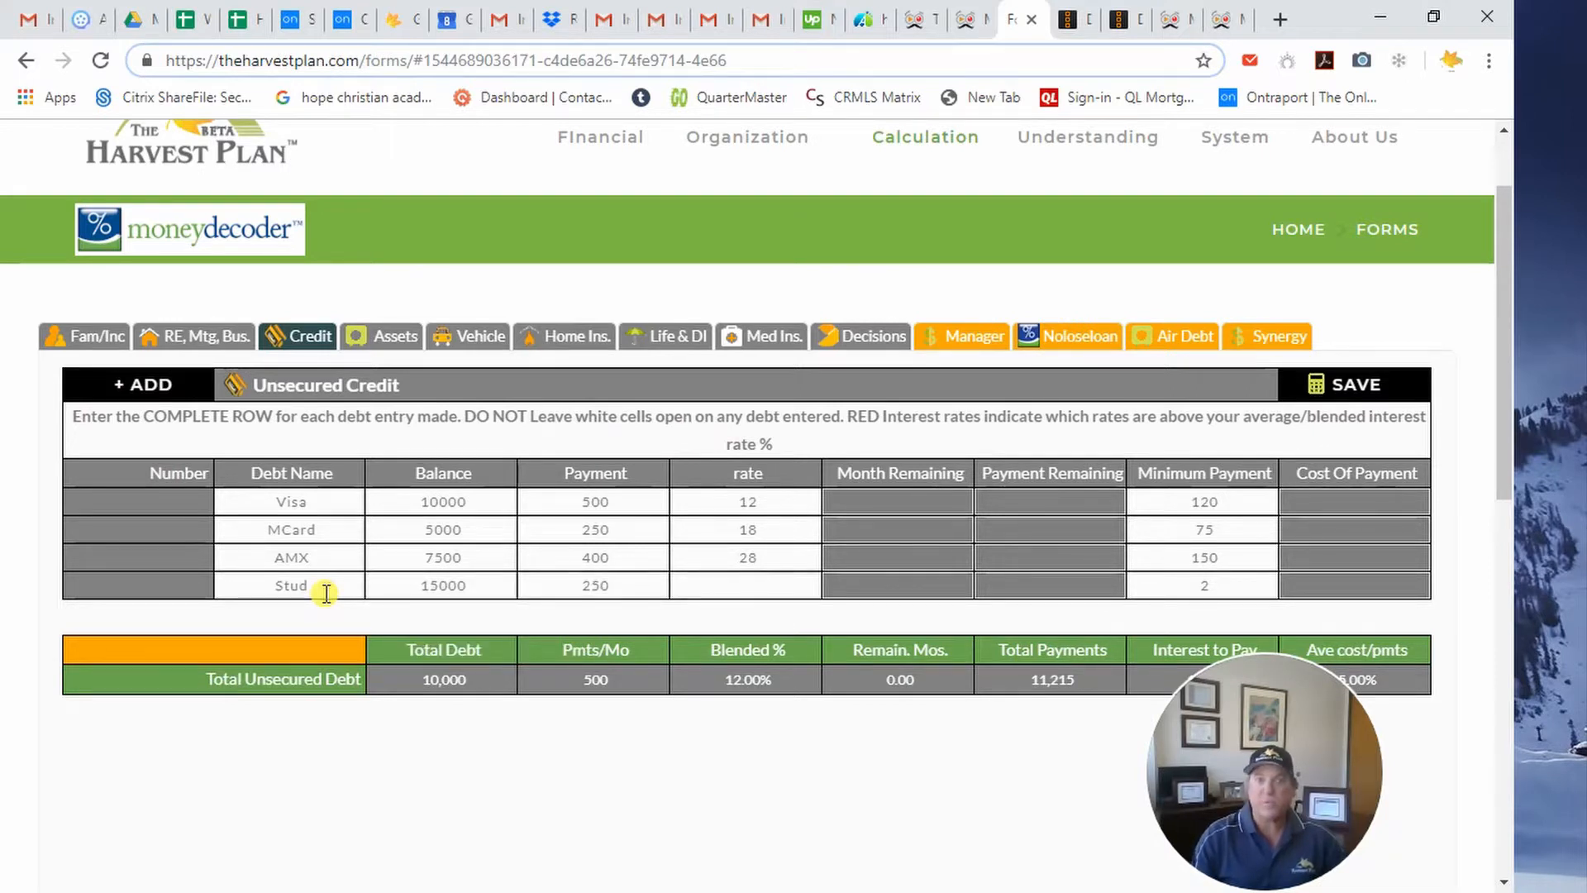
pyautogui.write('7.5')
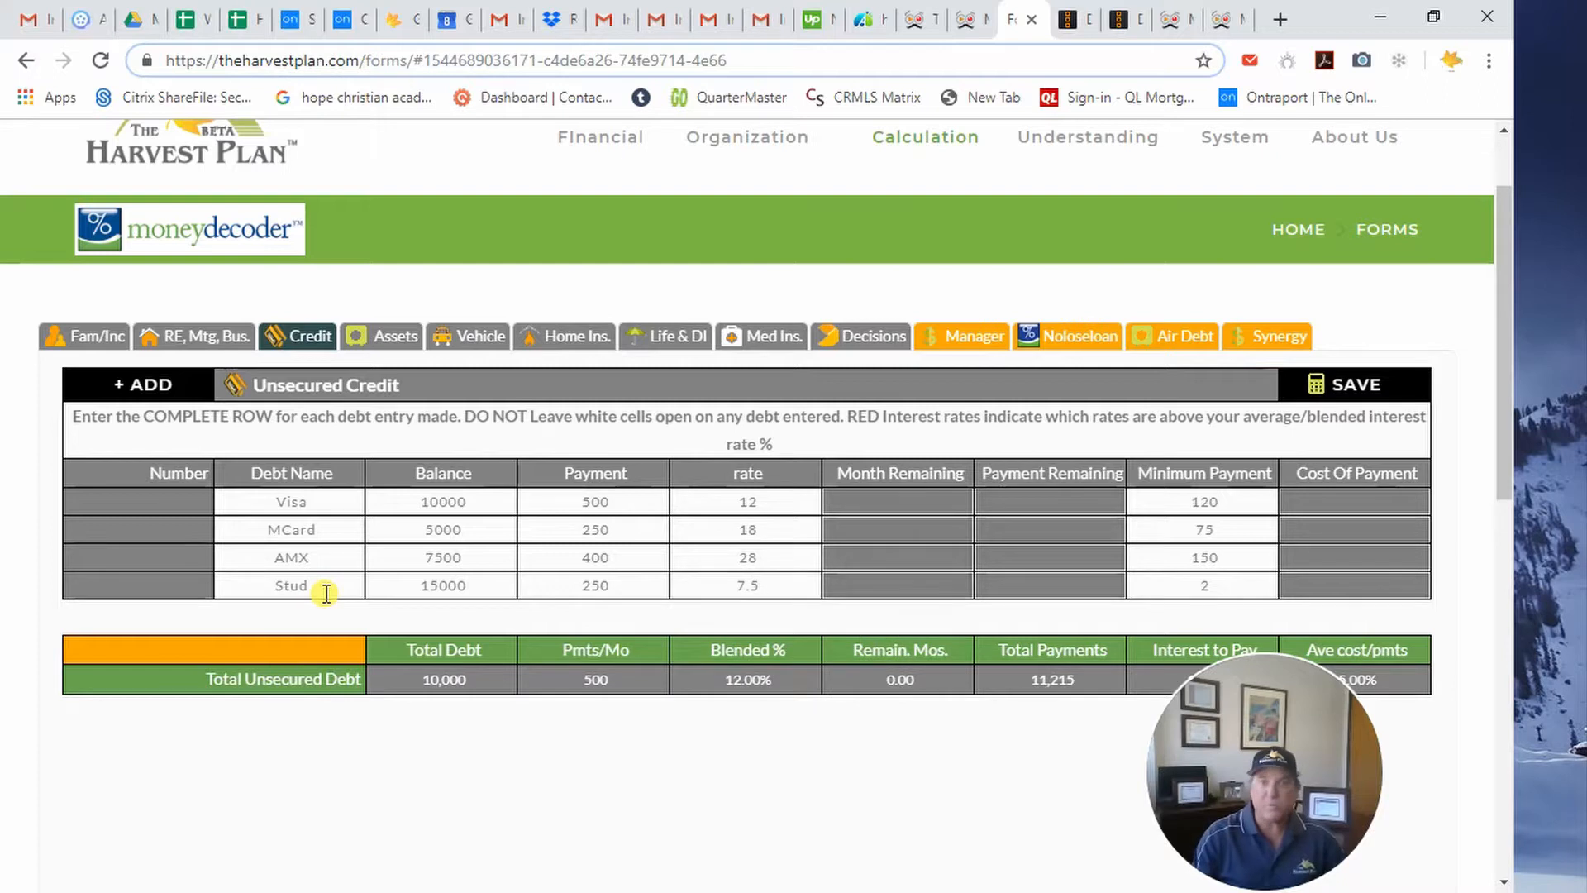
pyautogui.click(1218, 583)
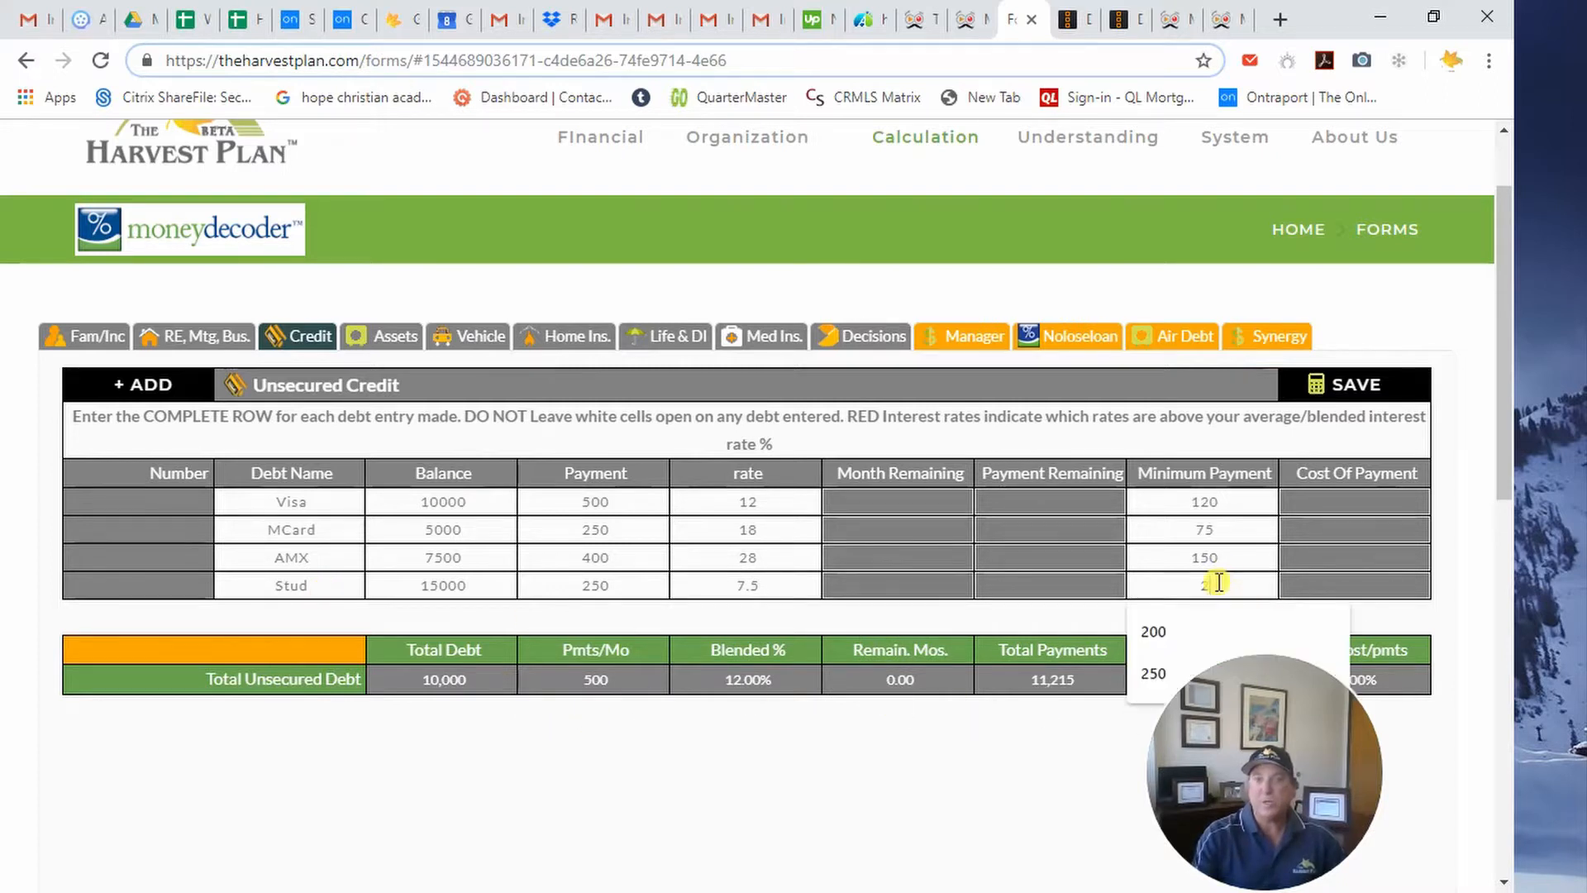
pyautogui.doubleClick(1218, 583)
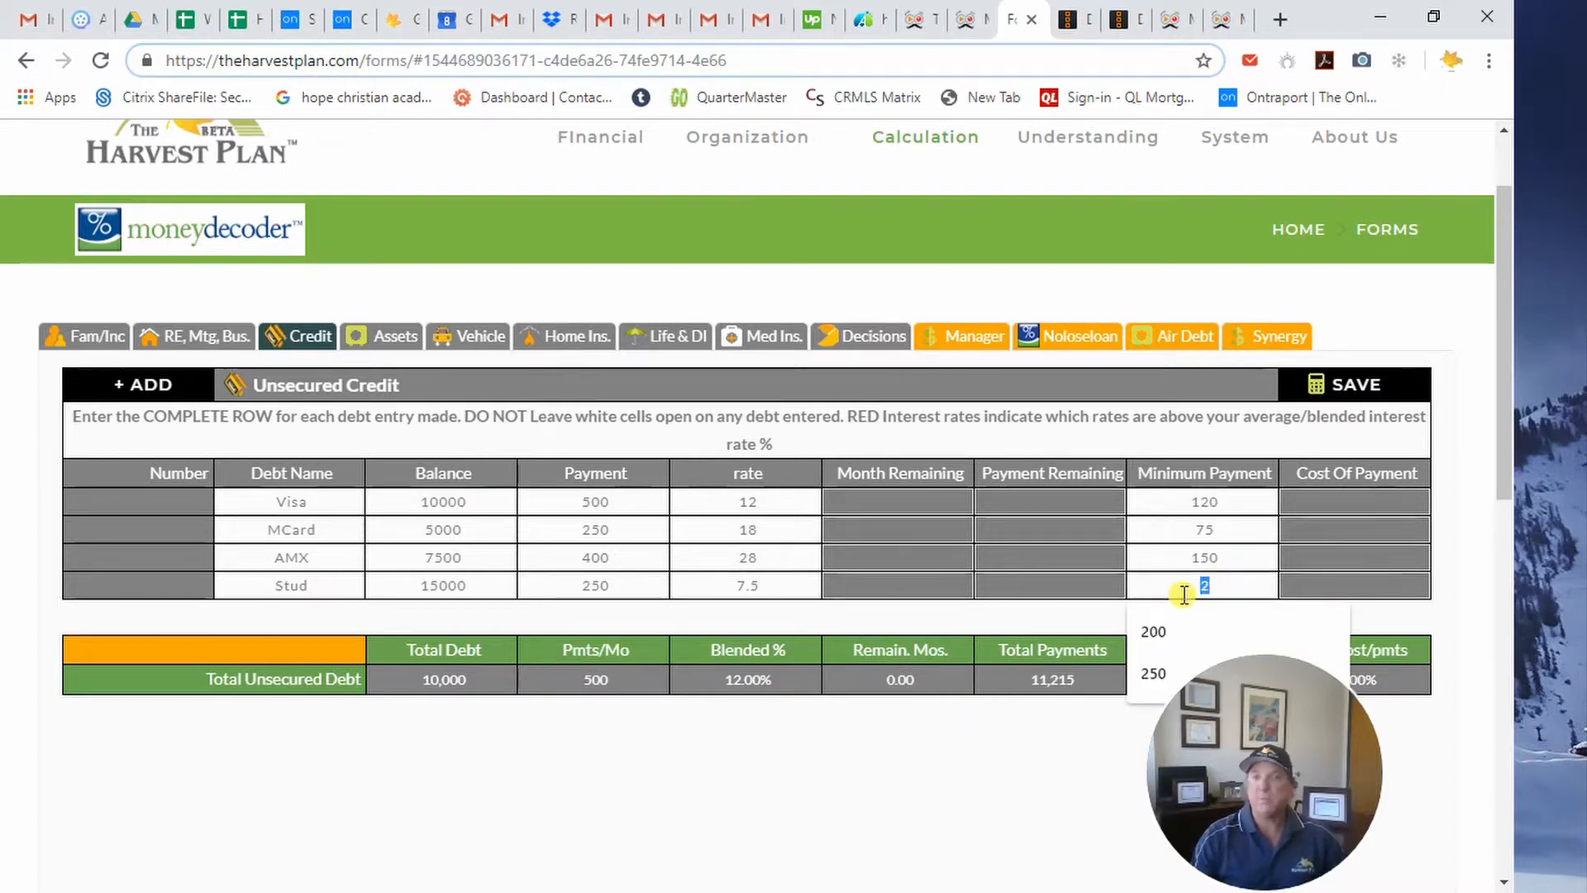
pyautogui.write('200')
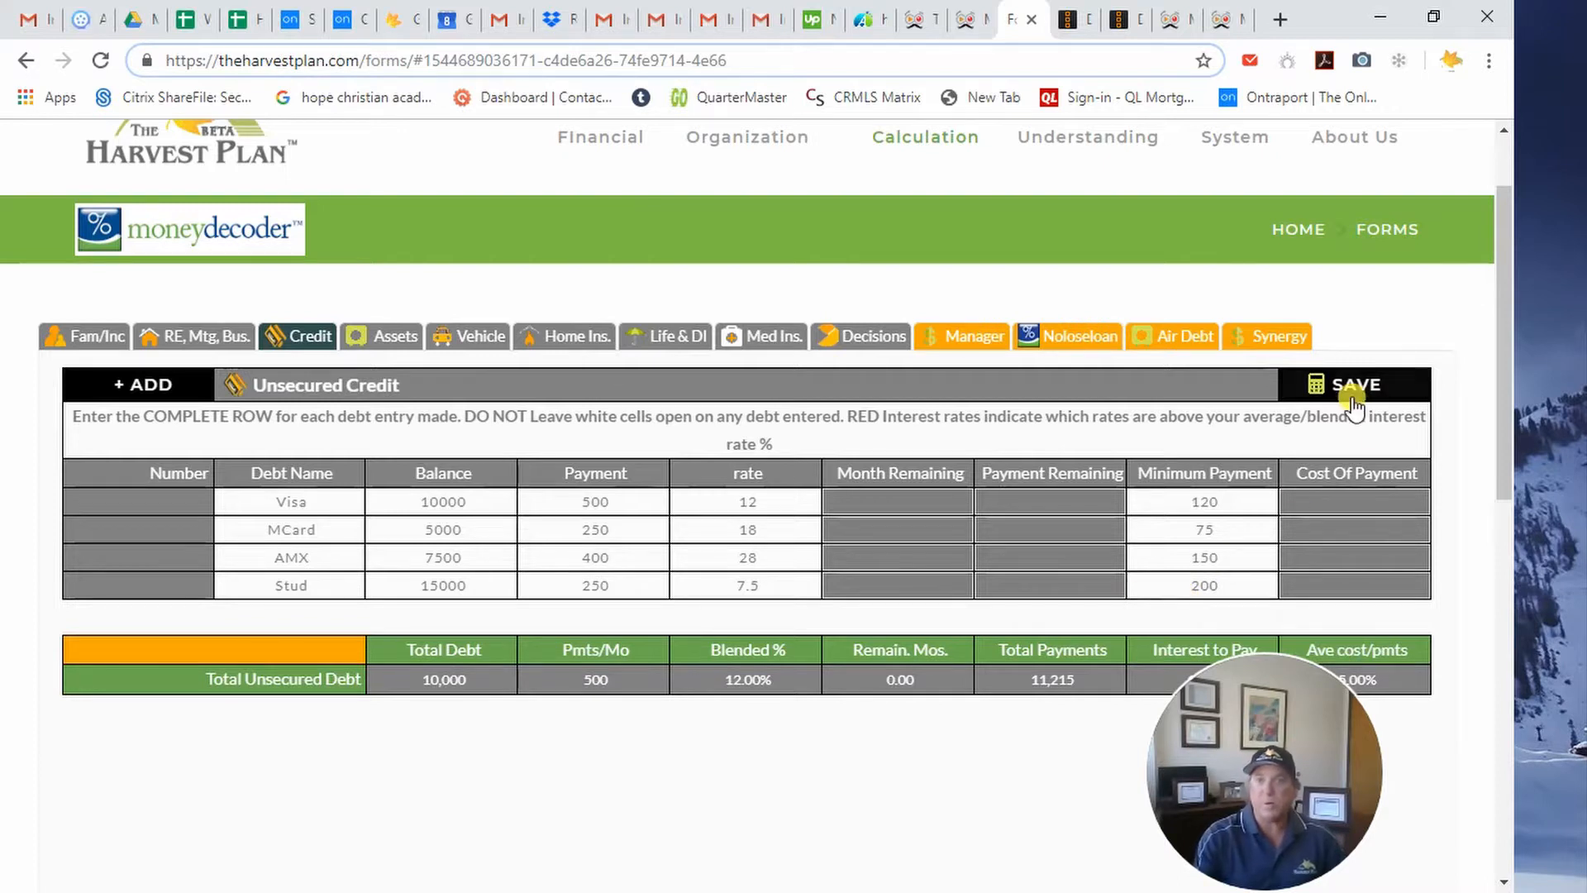
pyautogui.click(1353, 402)
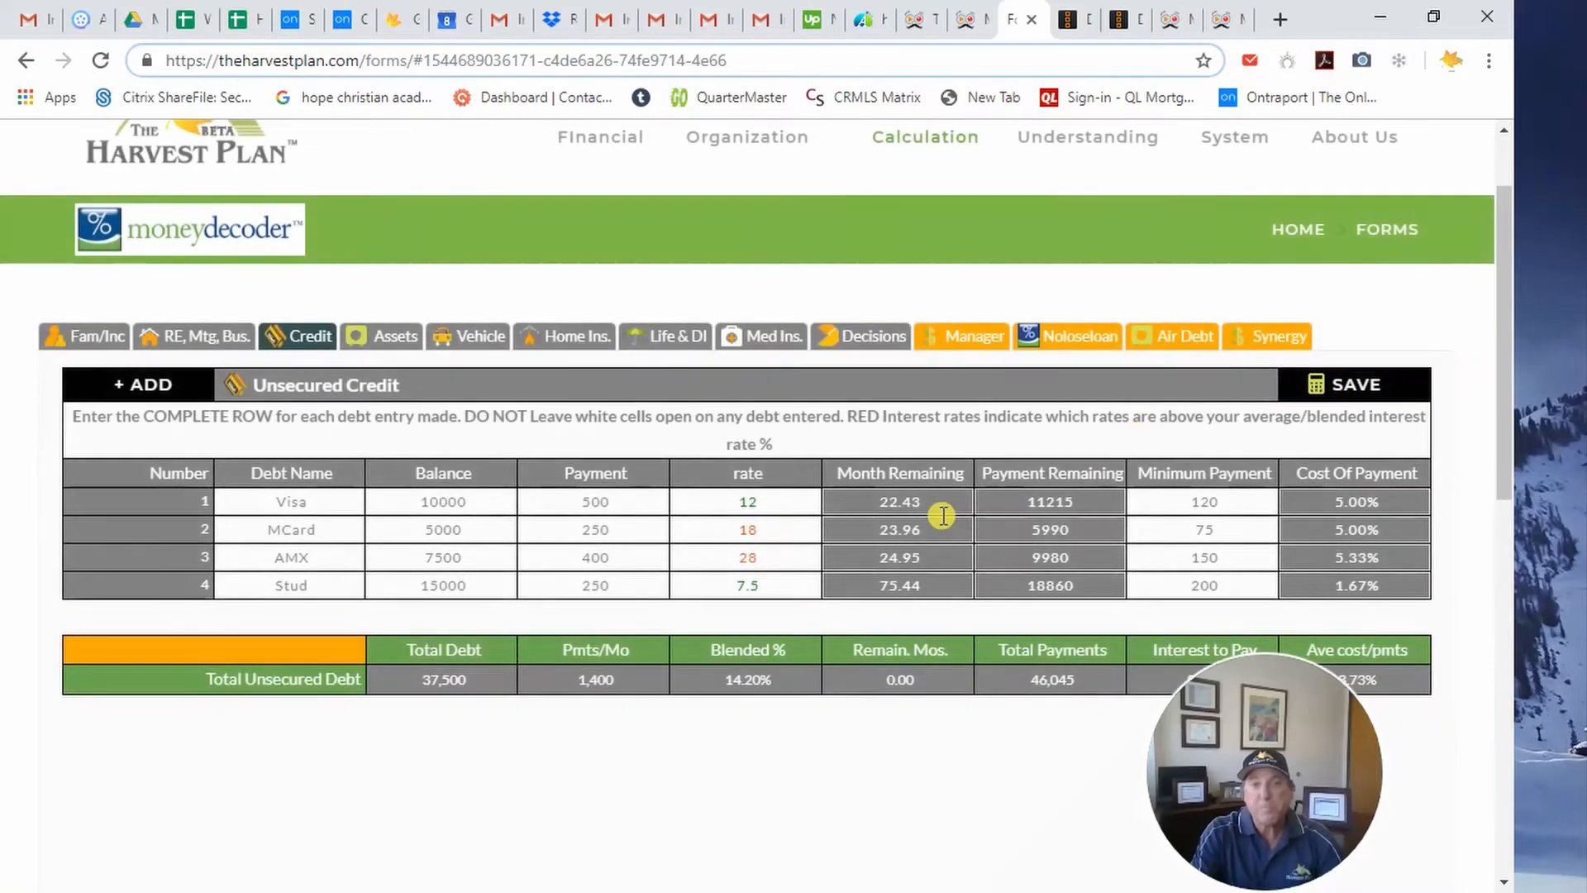
# Step: Examine the calculated months remaining, payment remaining and cost of payment for the listed debts
pyautogui.moveTo(937, 513); pyautogui.dragTo(818, 531)
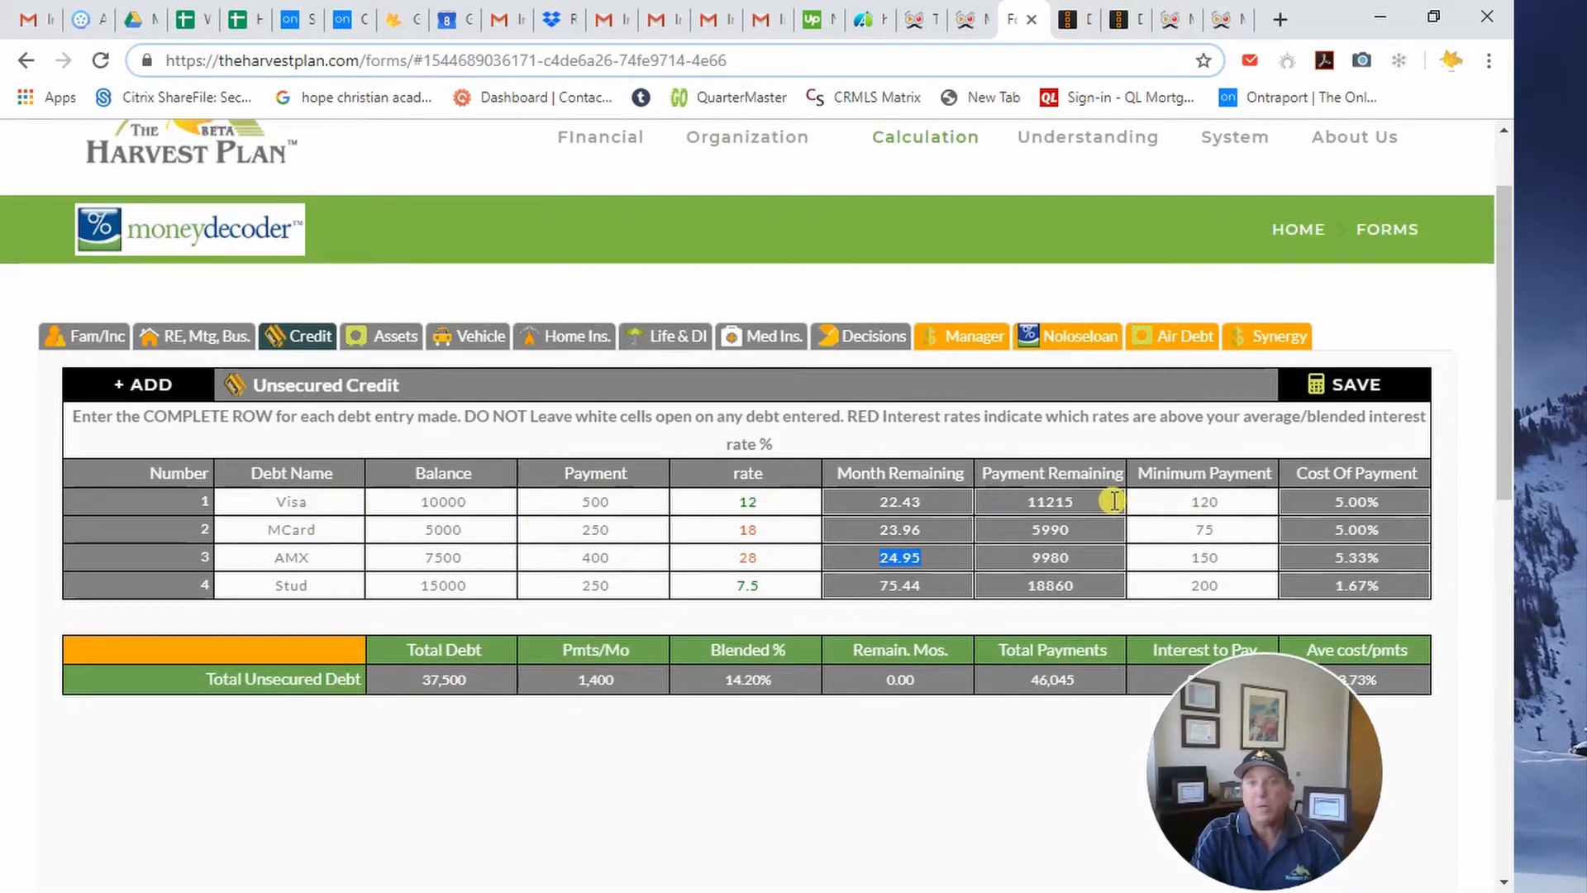
pyautogui.doubleClick(1077, 507)
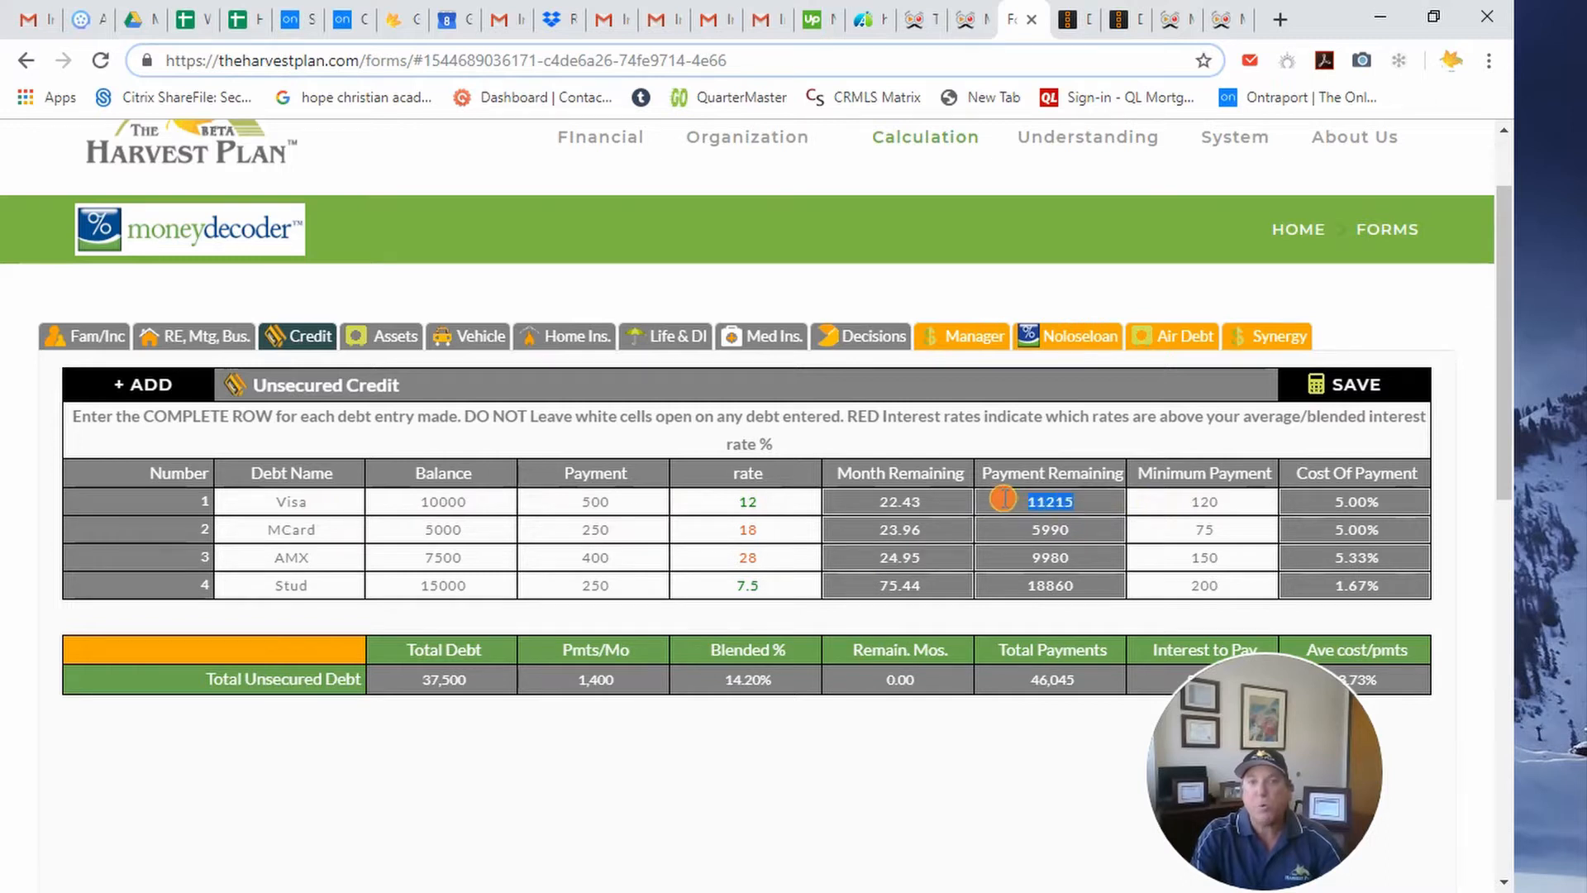
pyautogui.click(1087, 536)
pyautogui.doubleClick(1087, 535)
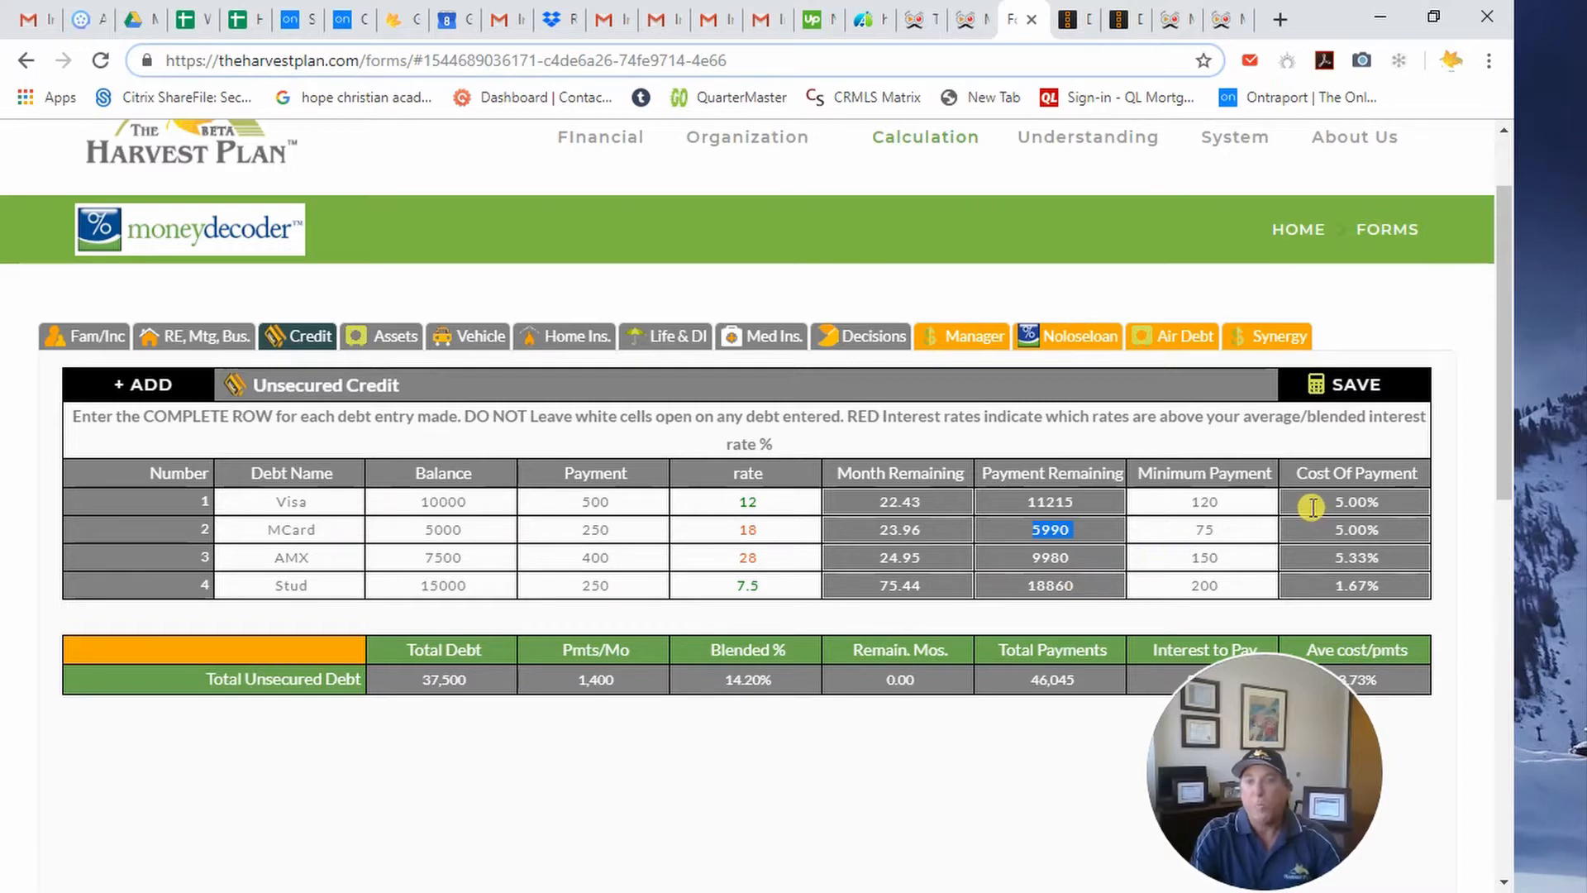
pyautogui.moveTo(1393, 500); pyautogui.dragTo(1330, 493)
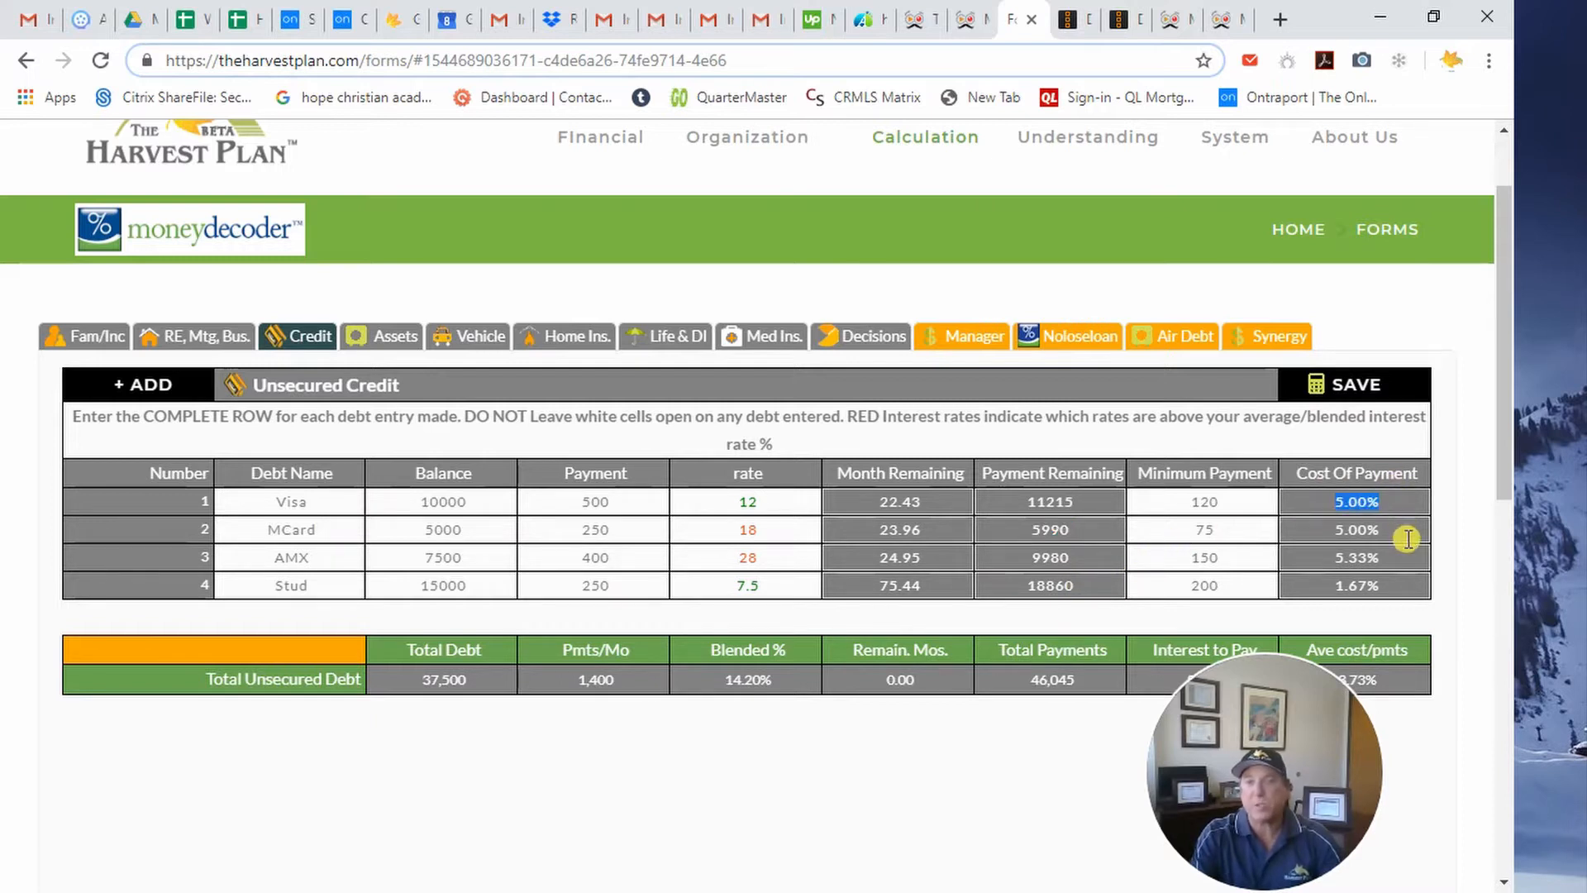
# Step: Examine the cost of payment column and the unsecured debt totals for interest to pay and blended rate
pyautogui.moveTo(1394, 538); pyautogui.dragTo(1305, 553)
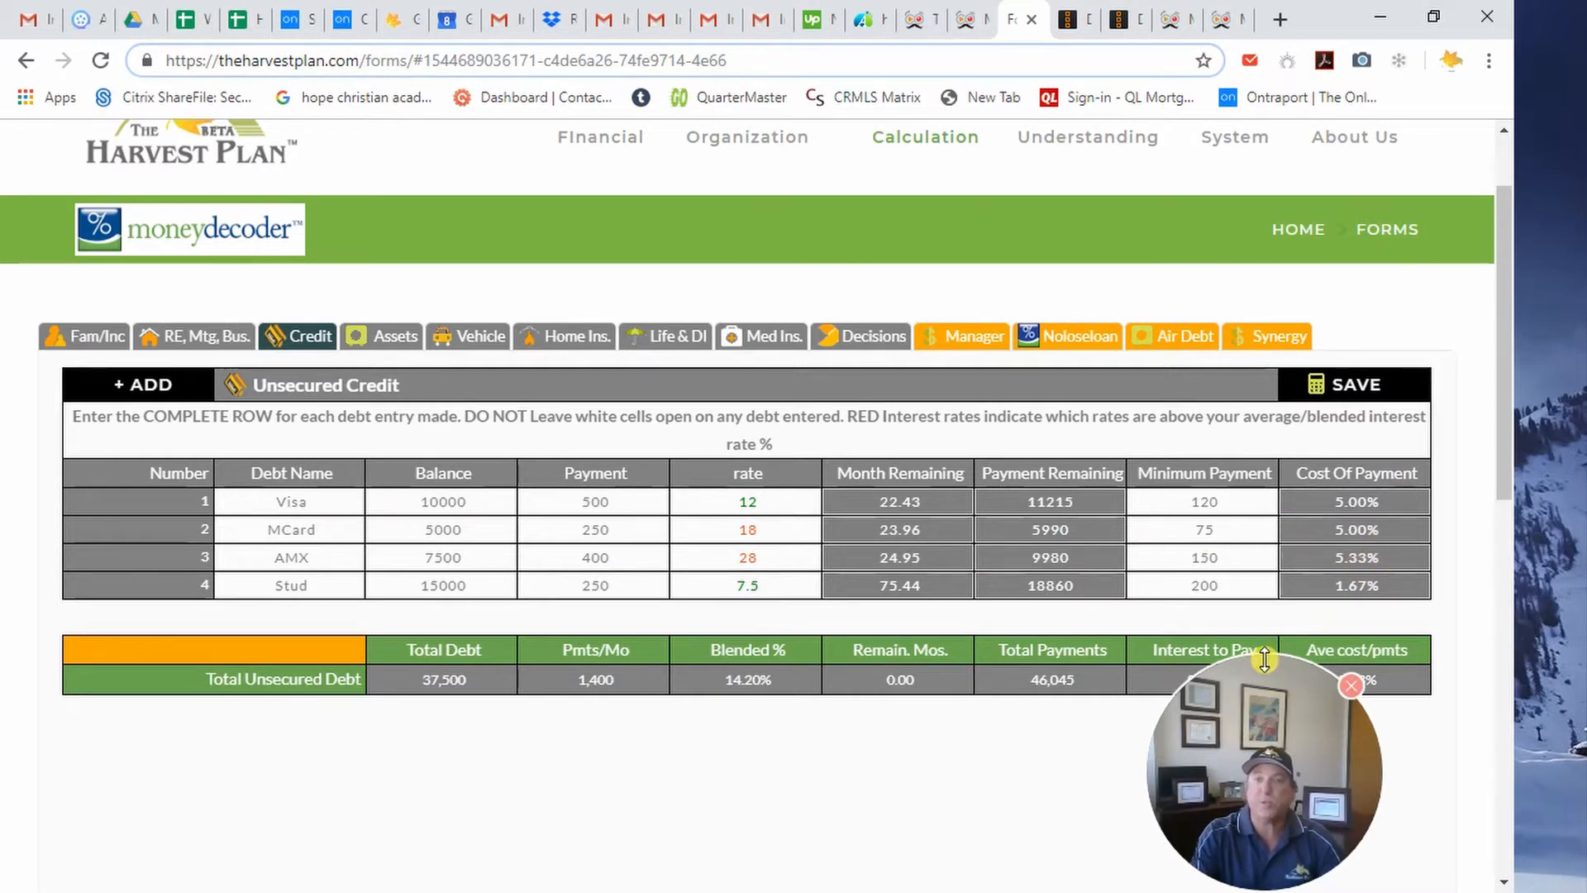
pyautogui.moveTo(1265, 660); pyautogui.dragTo(1288, 688)
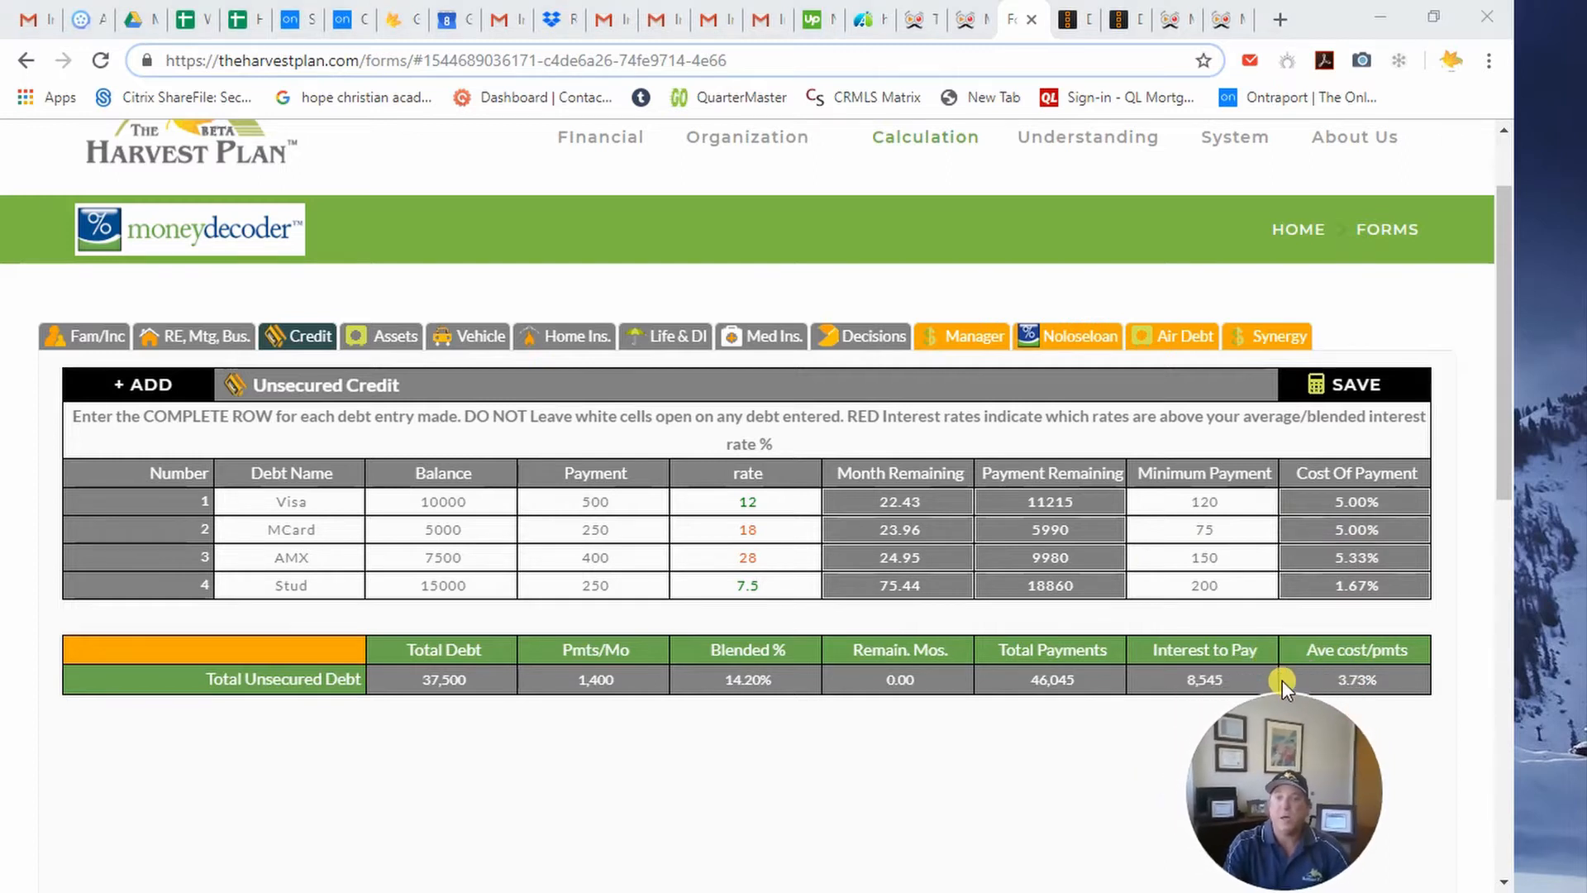
pyautogui.doubleClick(1201, 681)
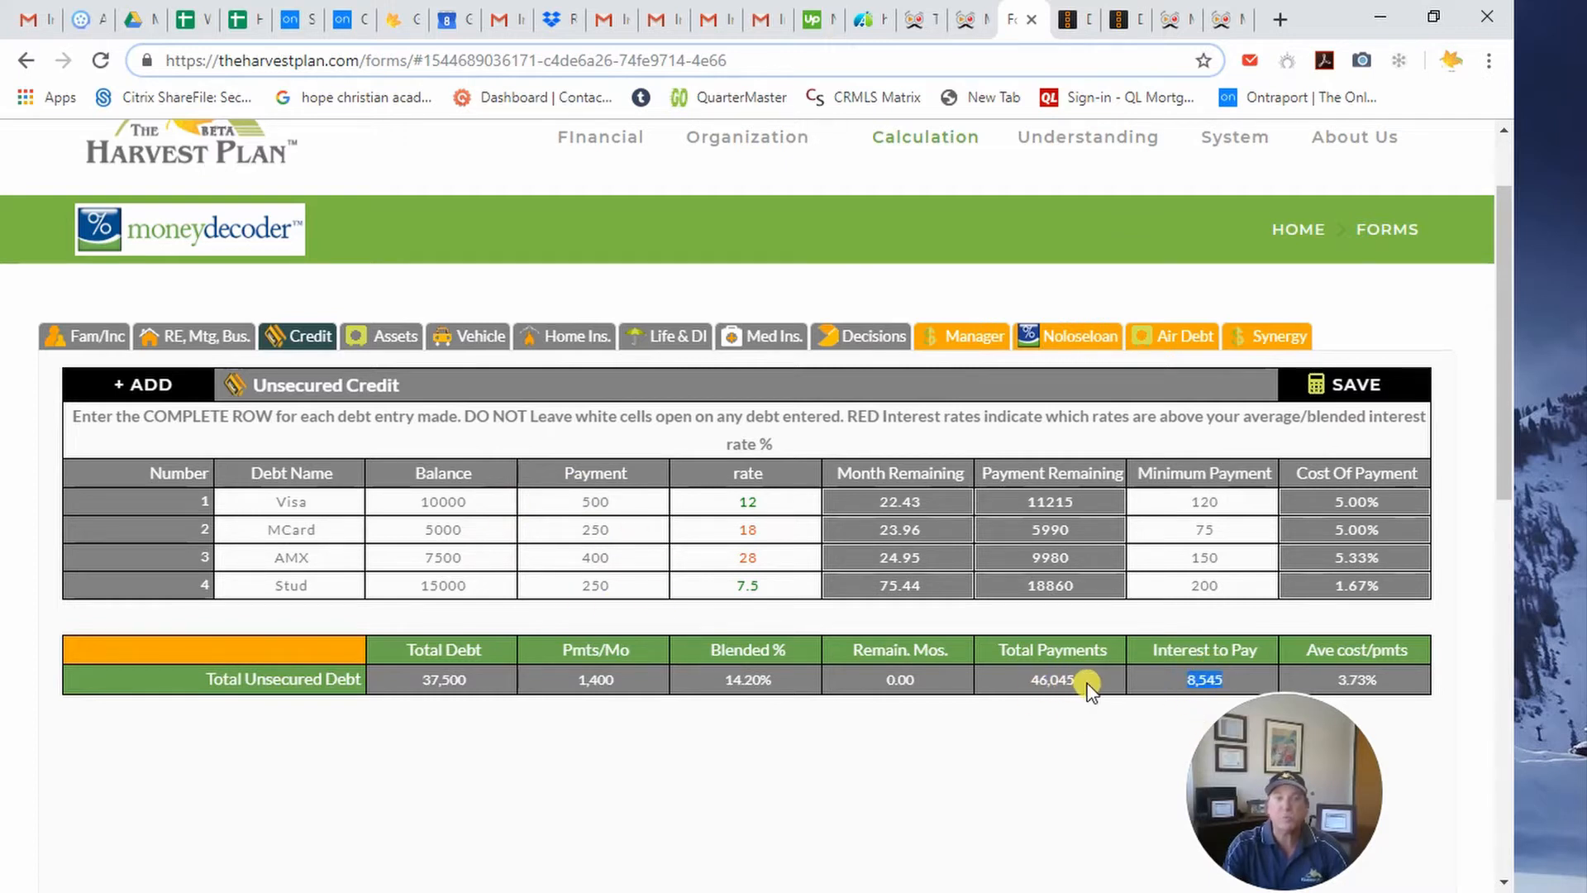
pyautogui.moveTo(686, 671); pyautogui.dragTo(770, 680)
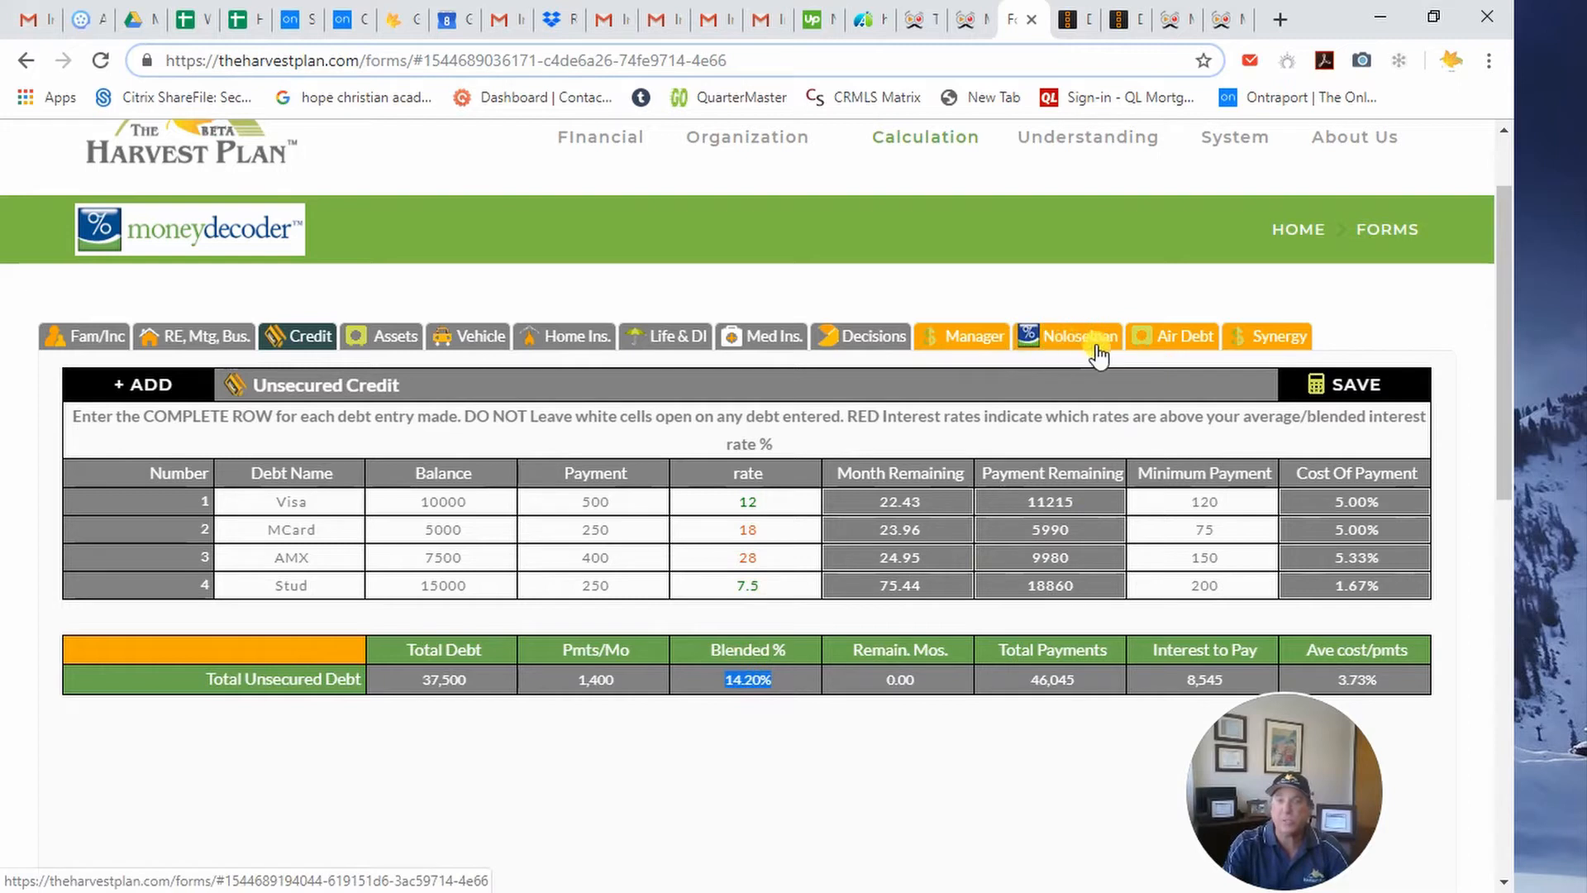
# Step: Review the Air Debt elimination plan, including its savings, payoff time and accelerated payment schedule for each debt
pyautogui.click(1176, 339)
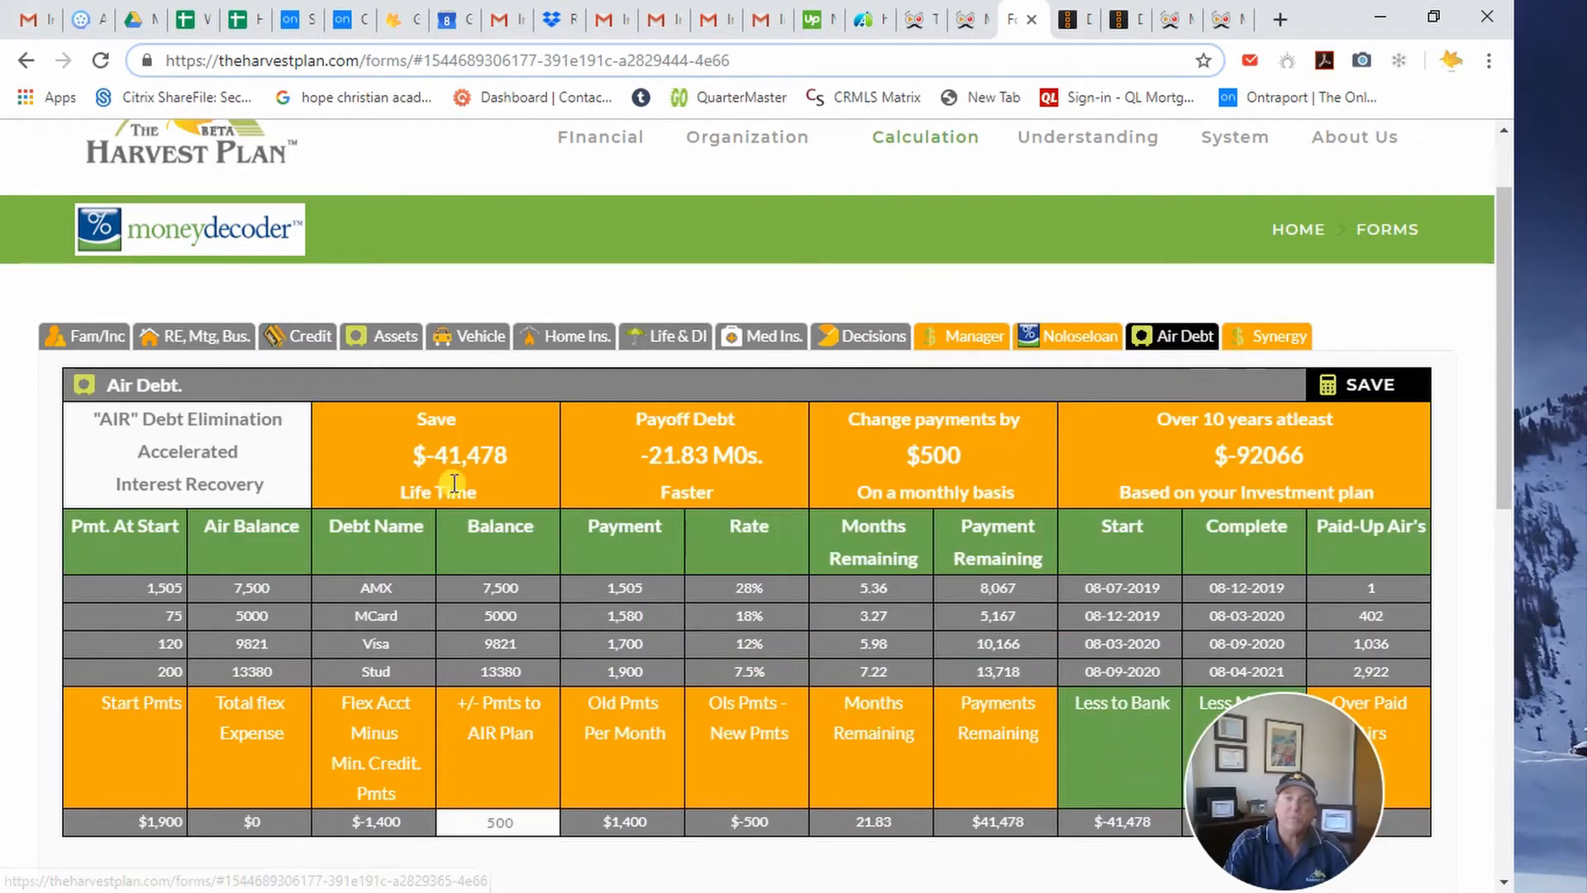
pyautogui.scroll(-2, 449, 487)
pyautogui.scroll(2, 449, 486)
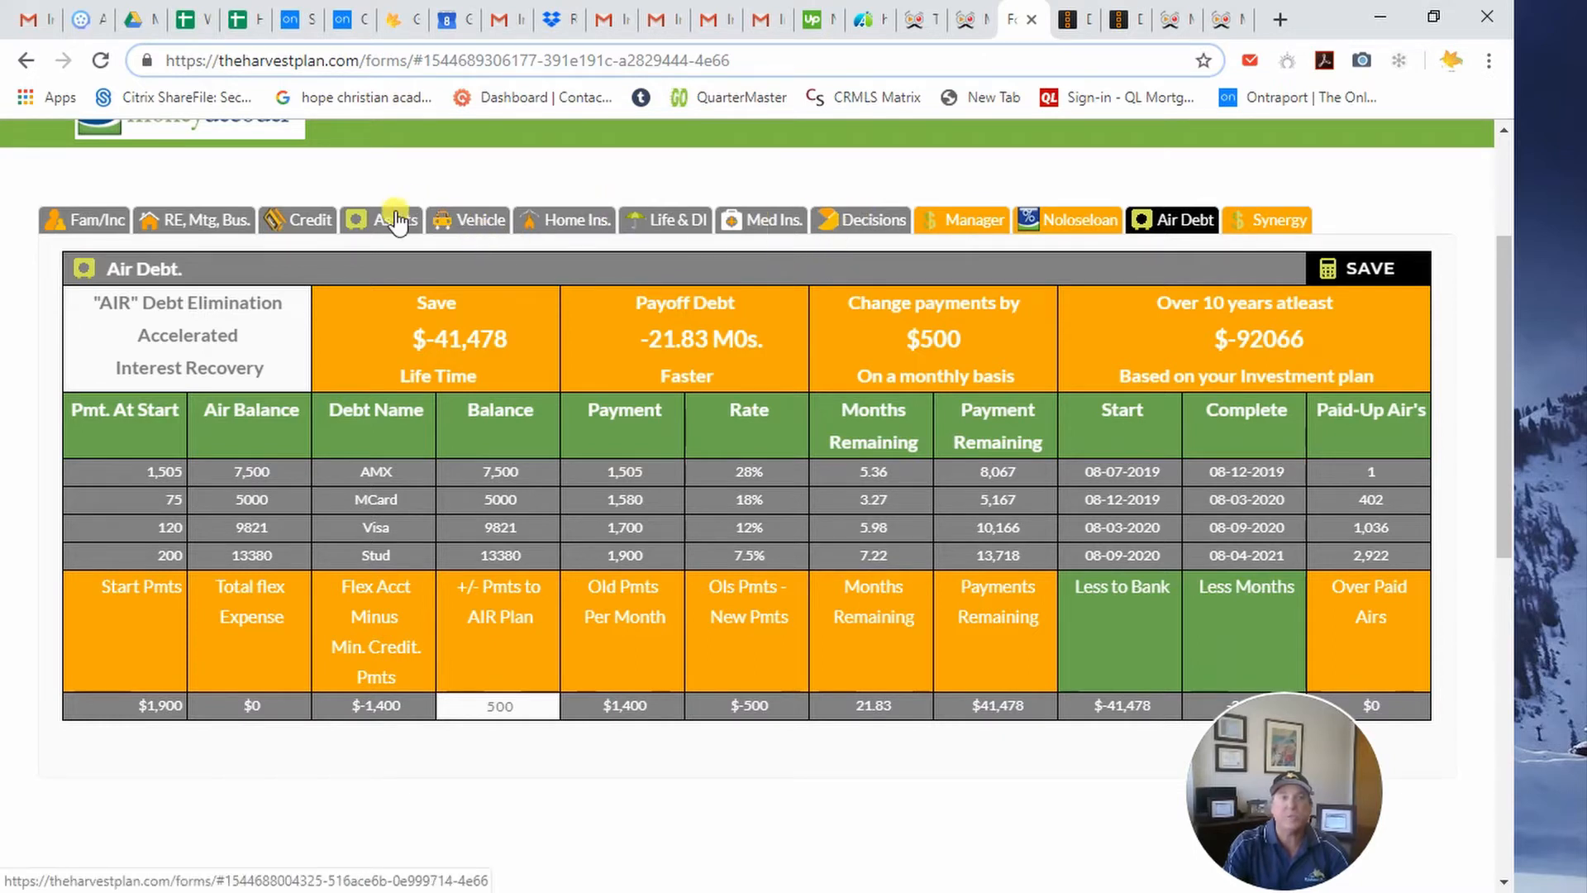
# Step: View the Liquid and Retirement Assets form, including its debt free ages, and return to the Unsecured Credit form
pyautogui.click(408, 261)
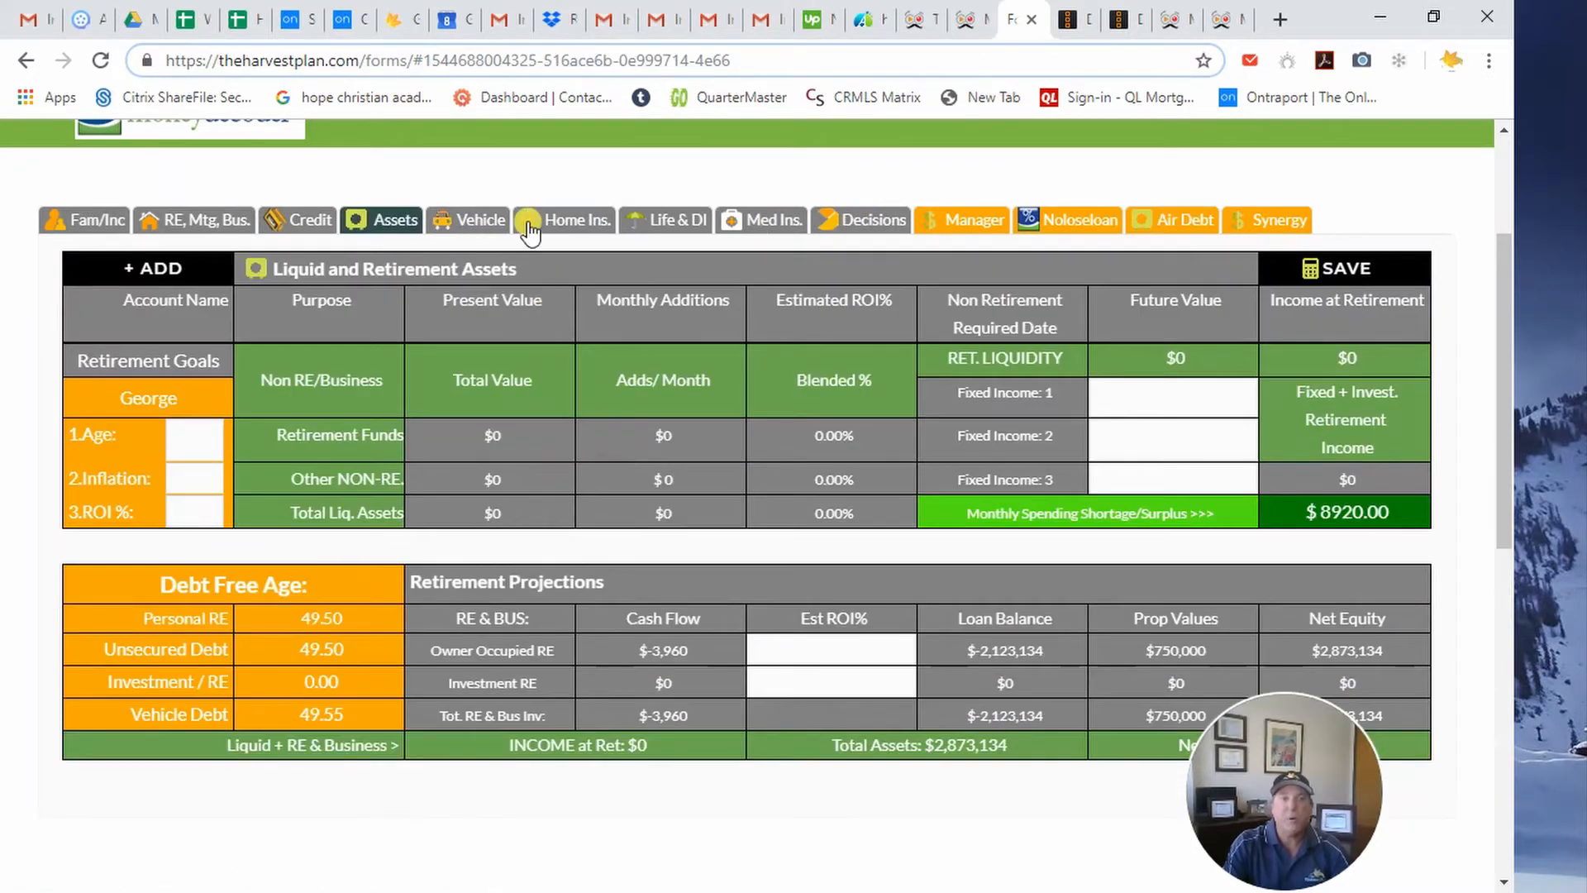
pyautogui.click(322, 223)
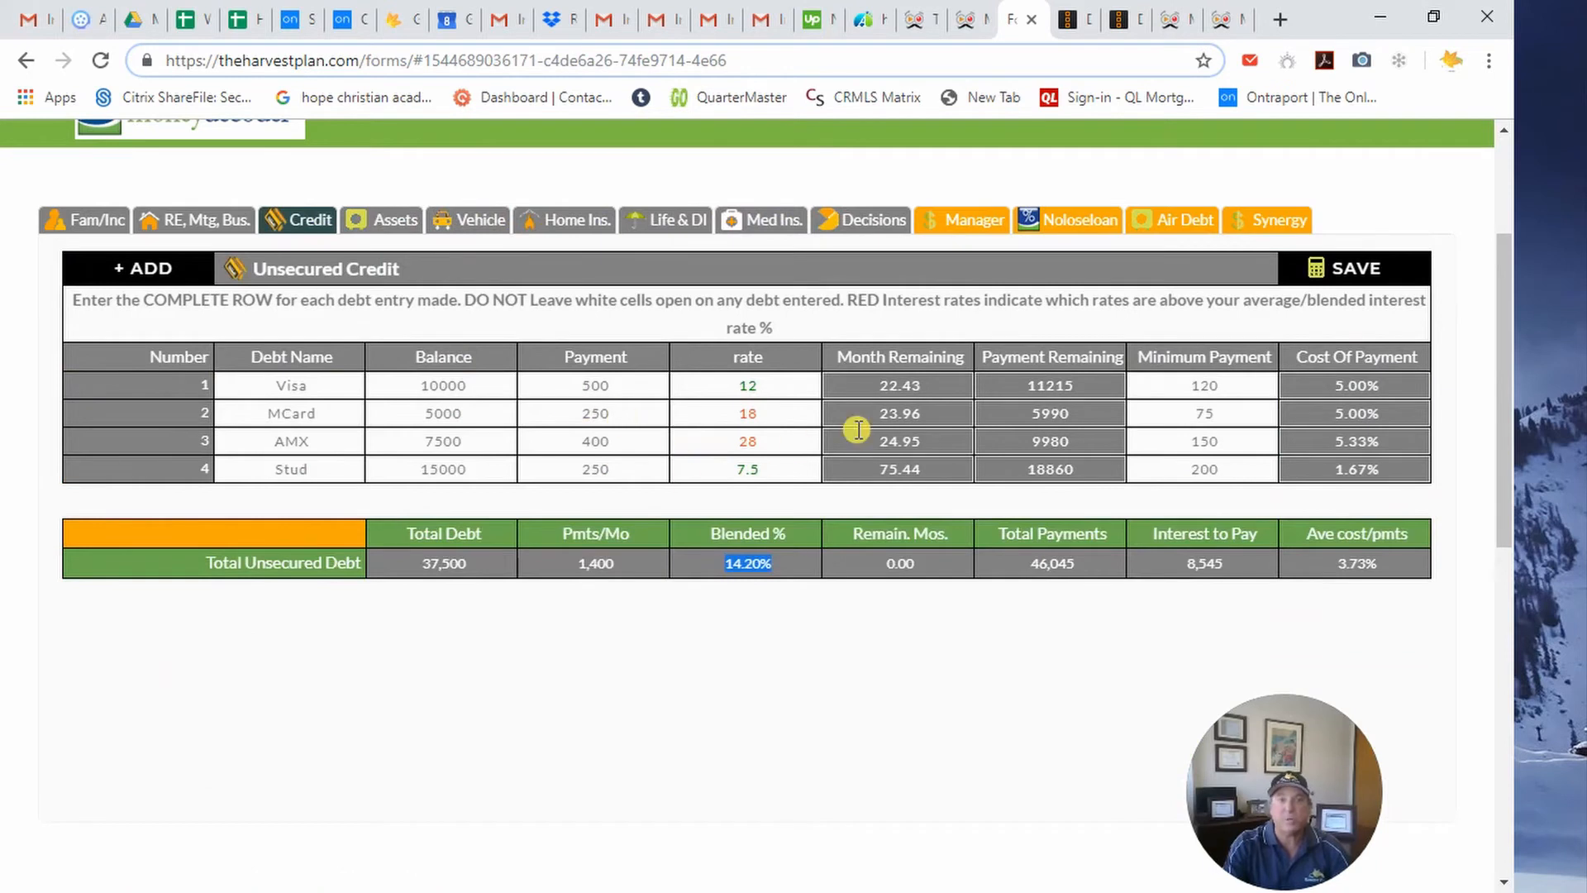